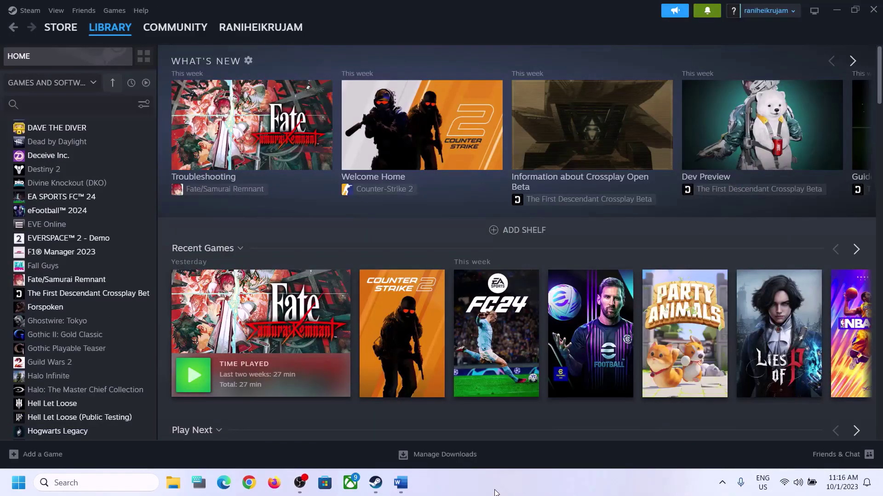
Step: Bring the Word notes with the audio-fix steps up over the Steam library
{"action": "left_click", "coordinate": [400, 483]}
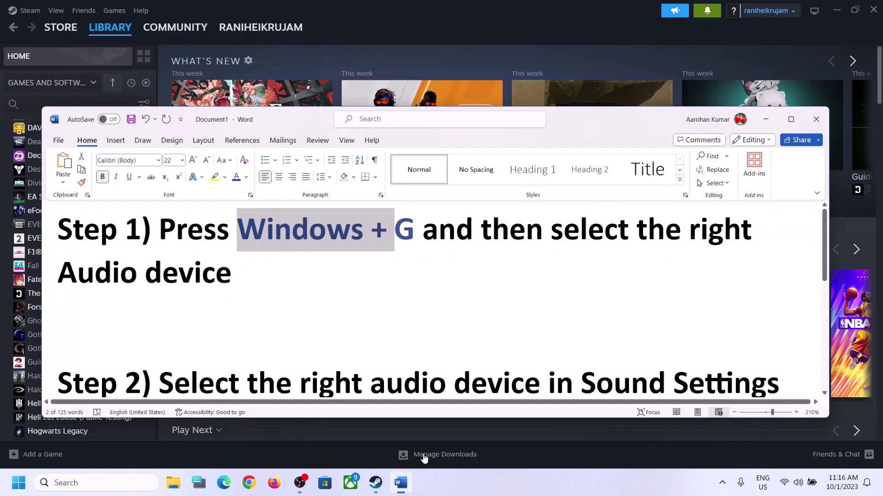
Step: Highlight the Step 1 instruction, minimize Word, and open Xbox Game Bar with Win+G
{"action": "left_click", "coordinate": [262, 219]}
{"action": "left_click_drag", "start_coordinate": [262, 219], "coordinate": [563, 216]}
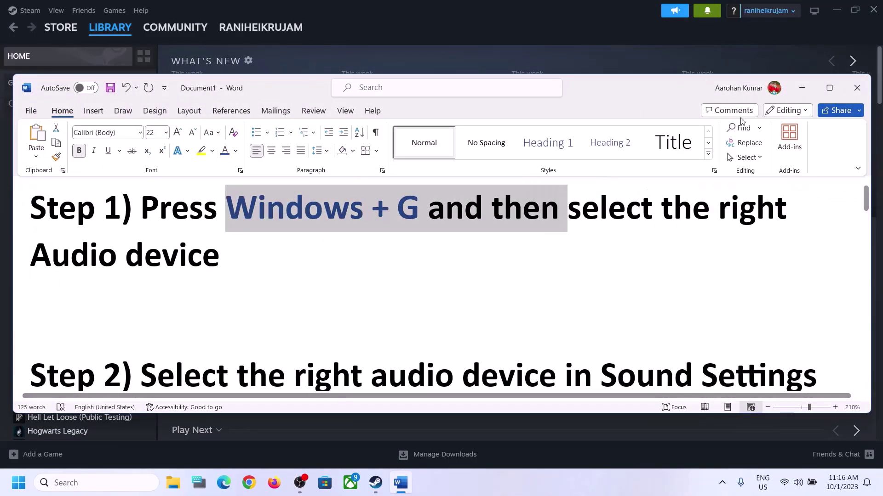
{"action": "left_click", "coordinate": [801, 88]}
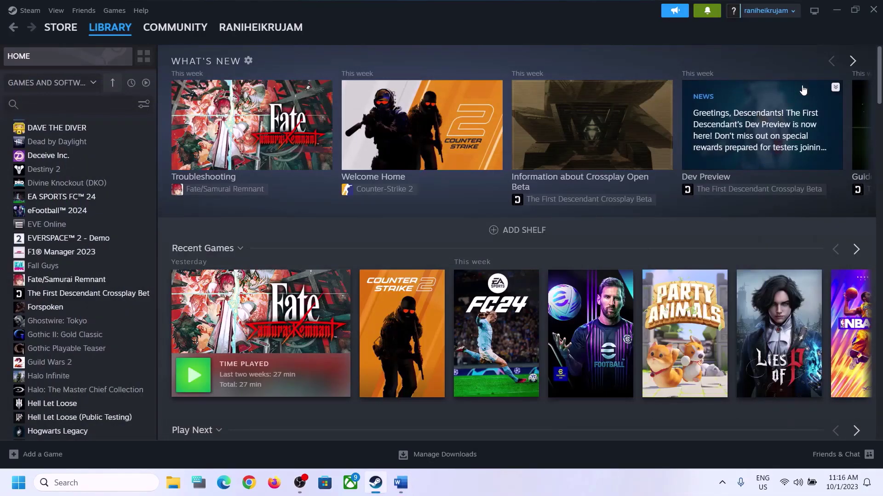
{"action": "key", "text": "super+g"}
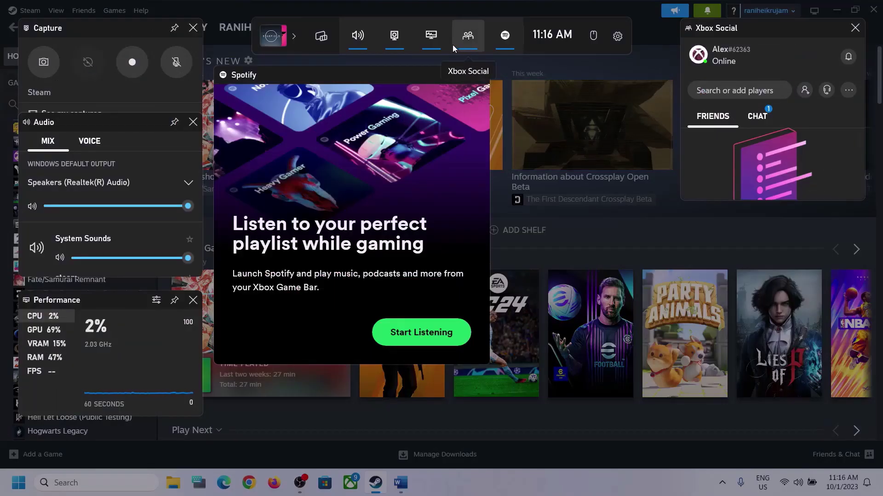
Step: On the Game Bar Audio MIX tab, set Windows Default Output to Speakers (Realtek(R) Audio)
{"action": "left_click", "coordinate": [357, 37]}
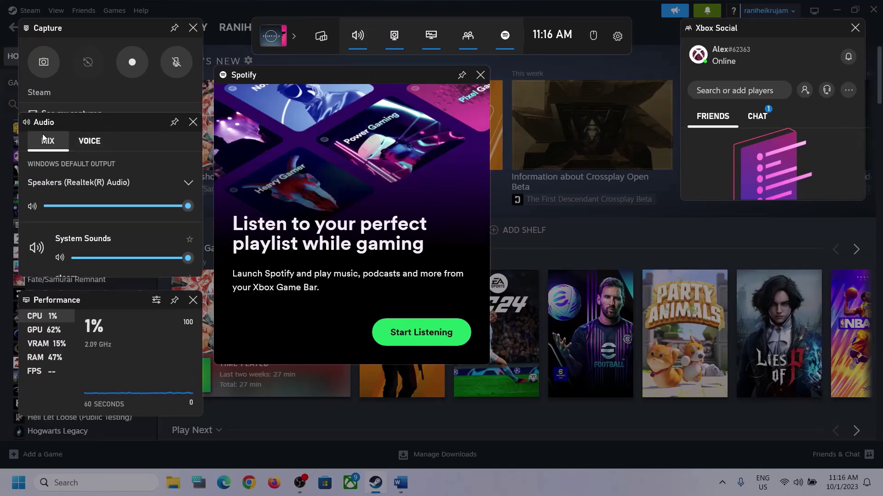
{"action": "left_click", "coordinate": [189, 184]}
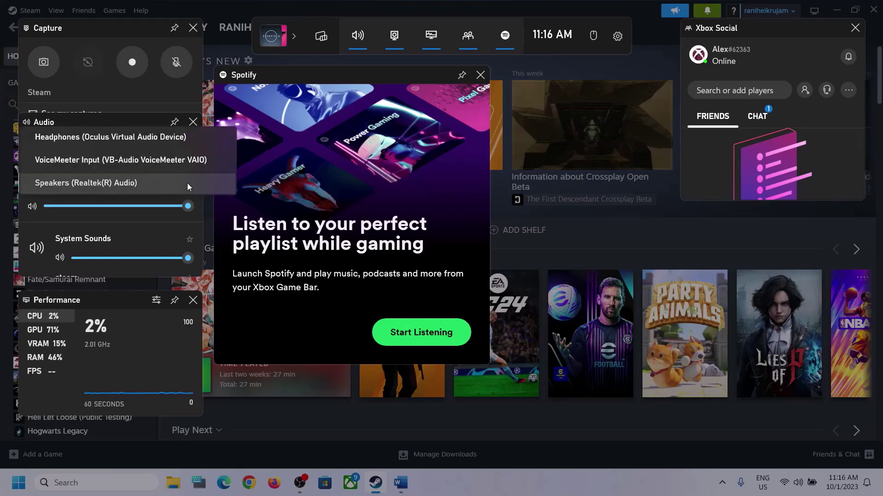
{"action": "left_click", "coordinate": [126, 183]}
{"action": "scroll", "coordinate": [135, 227], "scroll_direction": "down", "scroll_amount": 1}
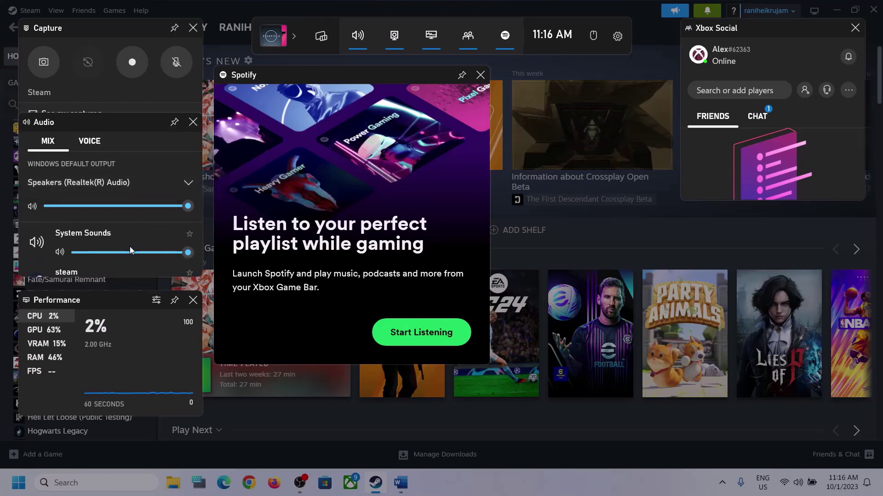
{"action": "scroll", "coordinate": [118, 248], "scroll_direction": "down", "scroll_amount": 1}
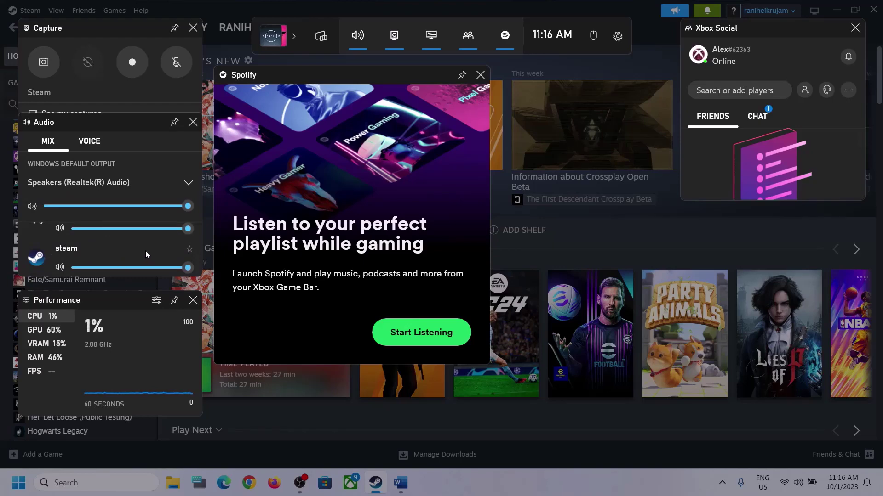
{"action": "scroll", "coordinate": [145, 250], "scroll_direction": "up", "scroll_amount": 1}
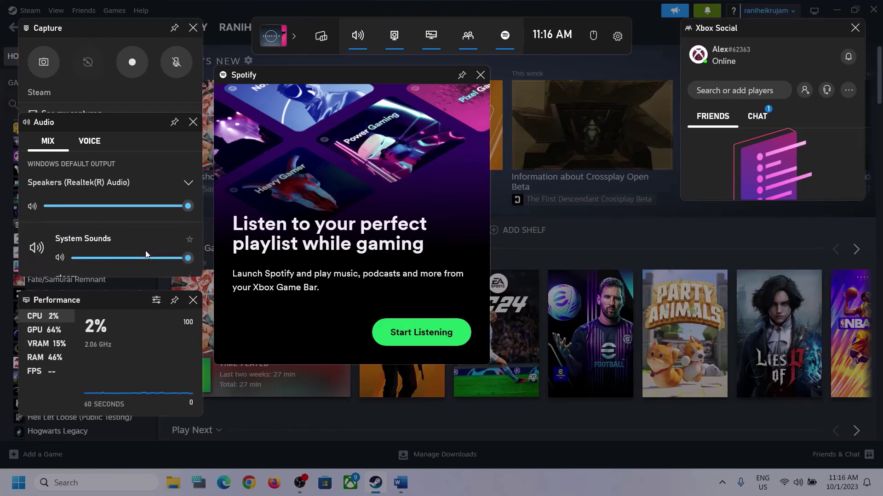
Step: On the VOICE tab, use Microphone Array for default and communications input and Speakers for communications output
{"action": "left_click", "coordinate": [88, 144]}
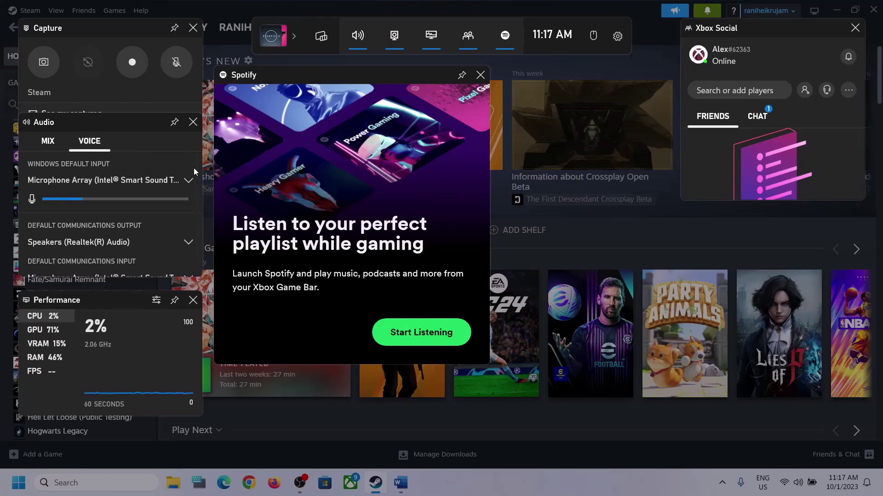
{"action": "left_click", "coordinate": [186, 180]}
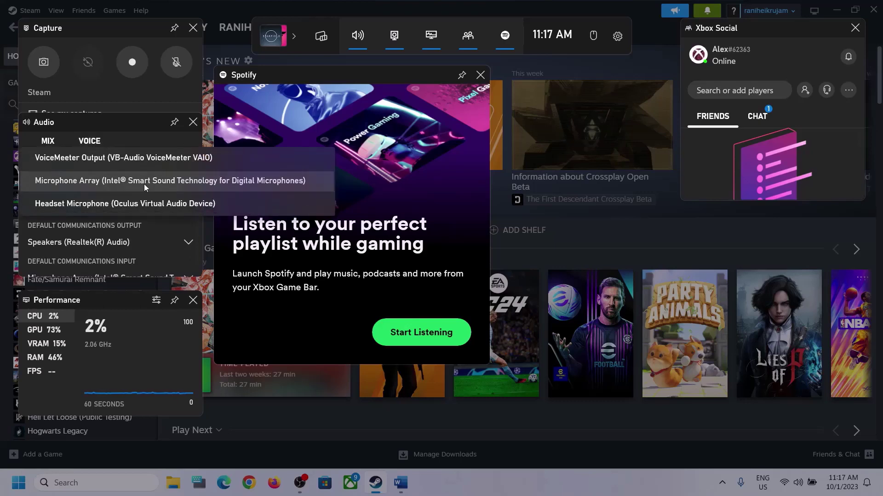
{"action": "left_click", "coordinate": [129, 125]}
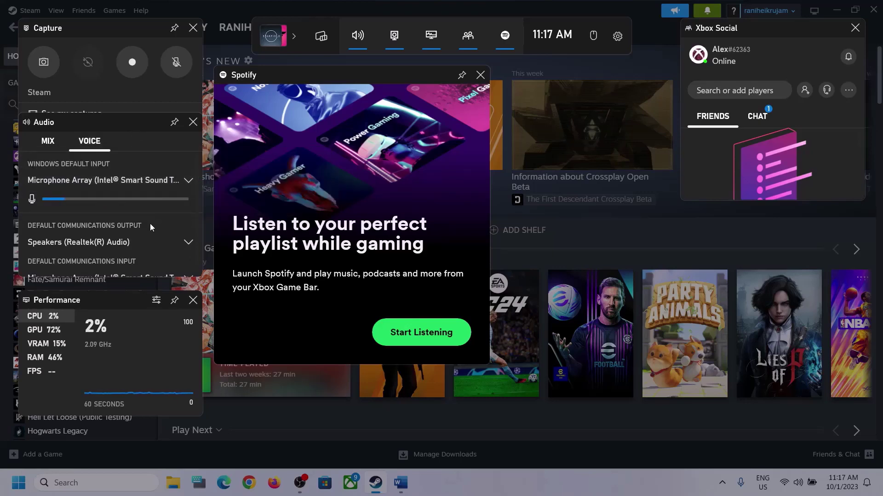
{"action": "scroll", "coordinate": [129, 228], "scroll_direction": "down", "scroll_amount": 1}
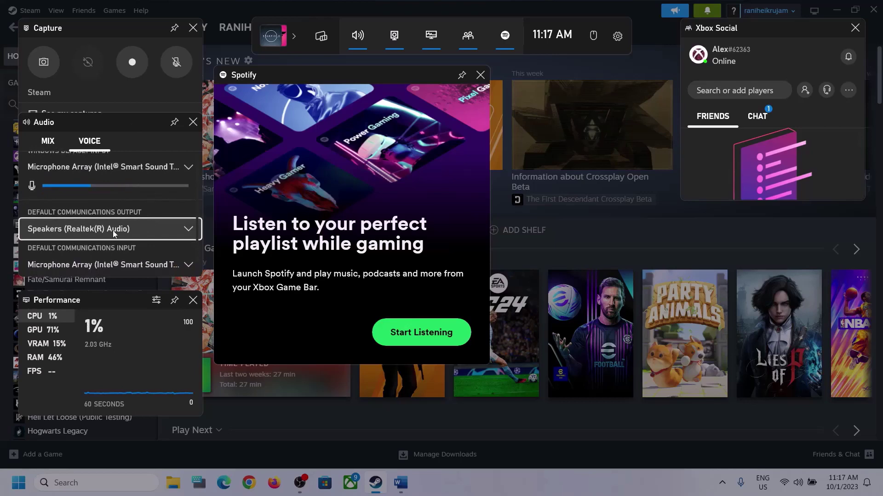
{"action": "left_click", "coordinate": [188, 227]}
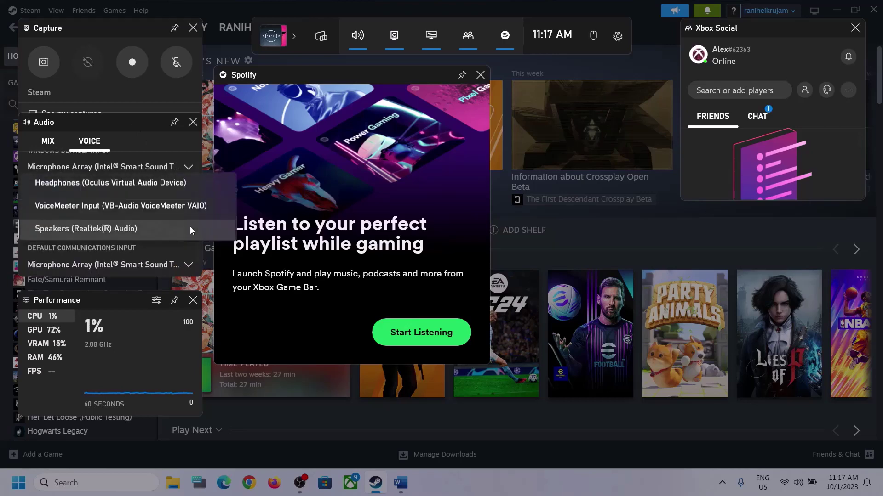
{"action": "left_click", "coordinate": [144, 229]}
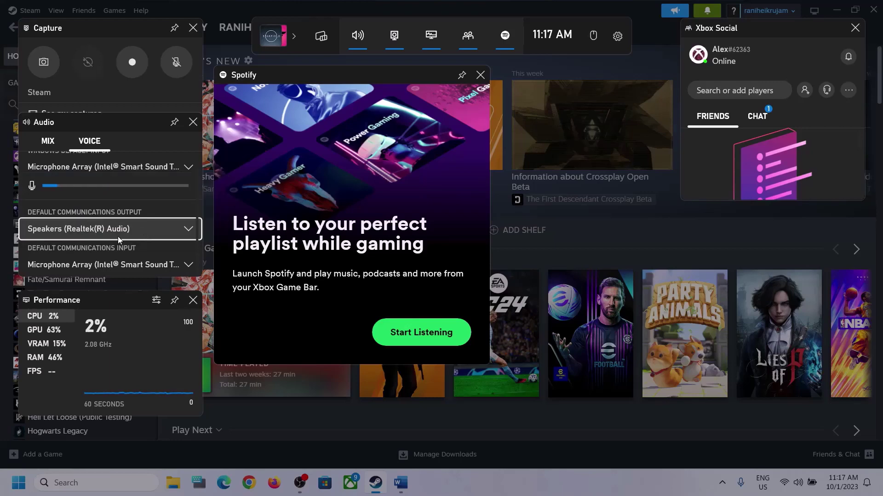
{"action": "left_click", "coordinate": [154, 271]}
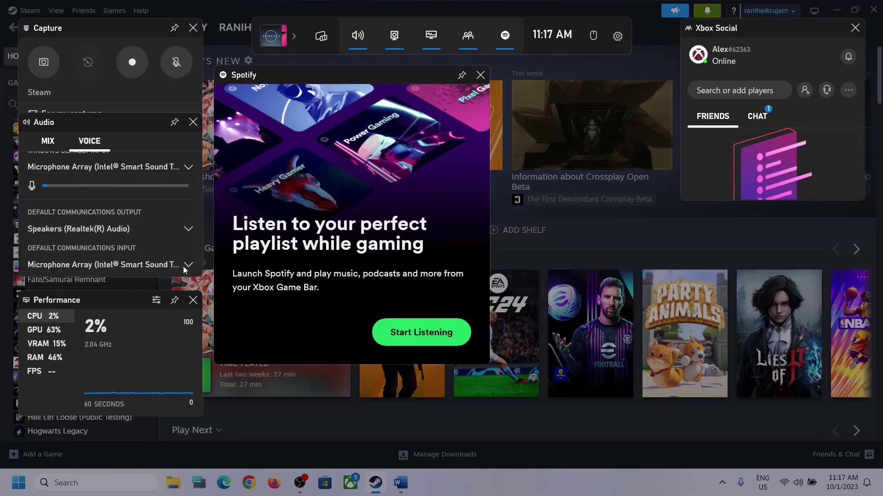
{"action": "left_click", "coordinate": [183, 198]}
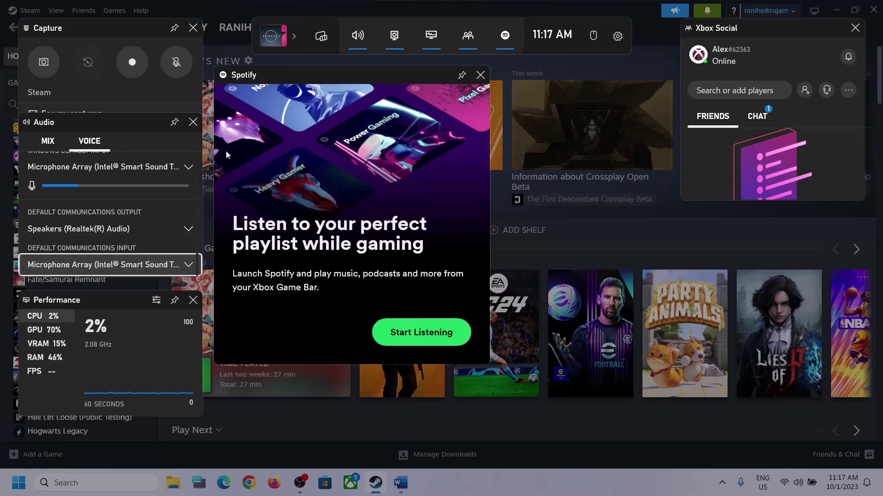
{"action": "left_click", "coordinate": [510, 137]}
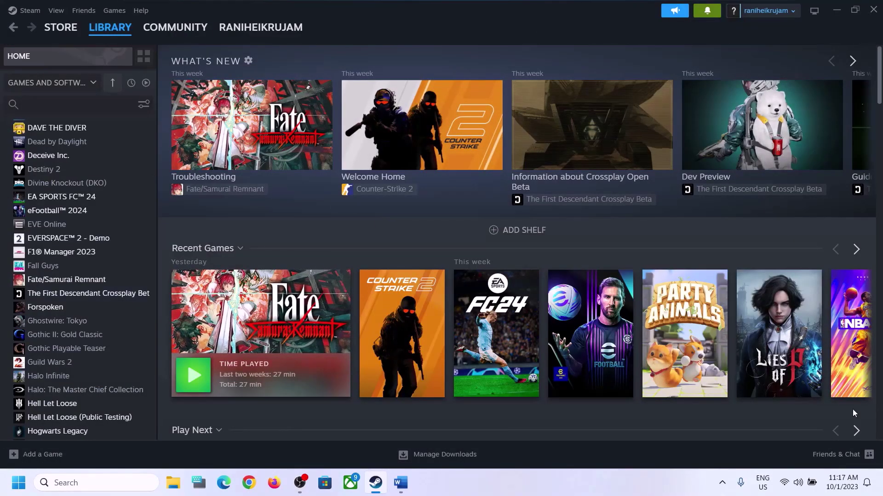
Step: Reopen the notes, highlight the Step 2 instruction, and minimize Word
{"action": "left_click", "coordinate": [400, 482]}
{"action": "scroll", "coordinate": [233, 345], "scroll_direction": "down", "scroll_amount": 3}
{"action": "scroll", "coordinate": [258, 303], "scroll_direction": "up", "scroll_amount": 1}
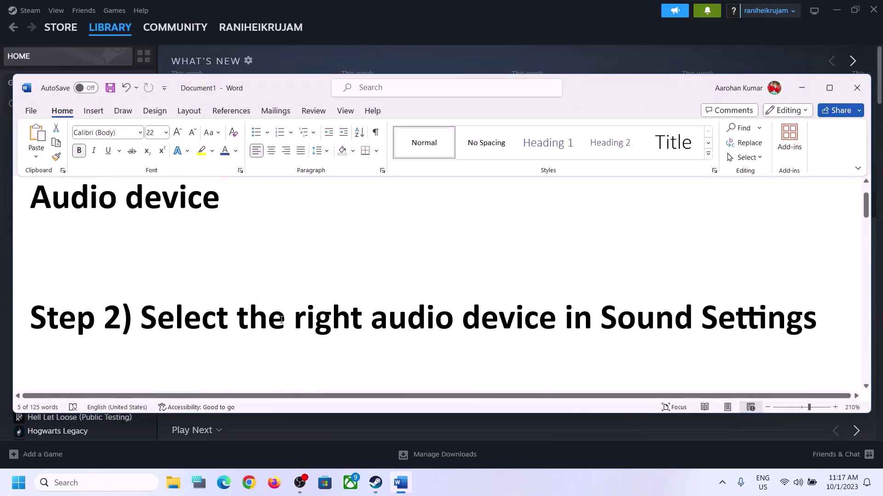
{"action": "left_click_drag", "start_coordinate": [140, 317], "coordinate": [692, 317]}
{"action": "left_click", "coordinate": [802, 88]}
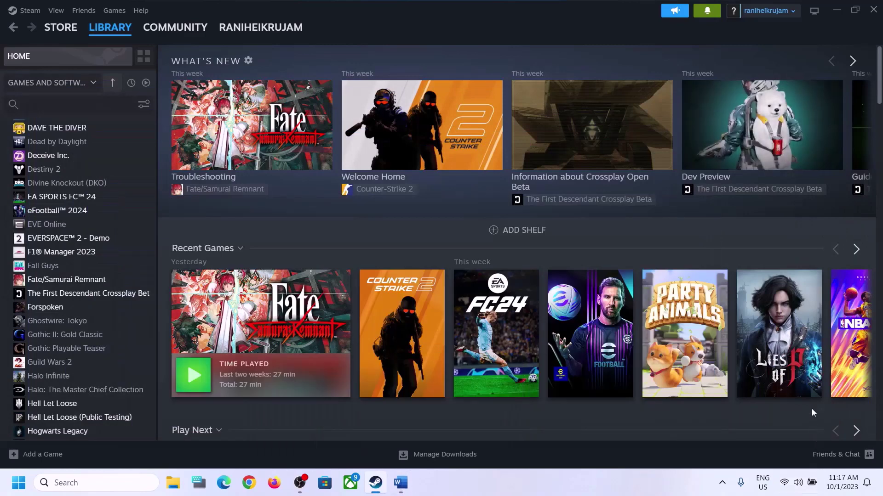
Step: Pick Speakers (Realtek(R) Audio) as output in Quick Settings, then open Sound settings from the tray
{"action": "left_click", "coordinate": [801, 486]}
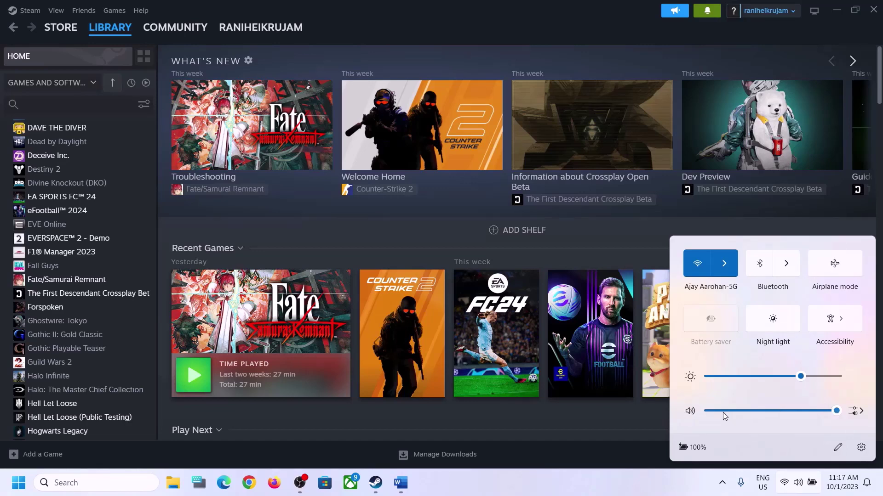
{"action": "left_click", "coordinate": [861, 412]}
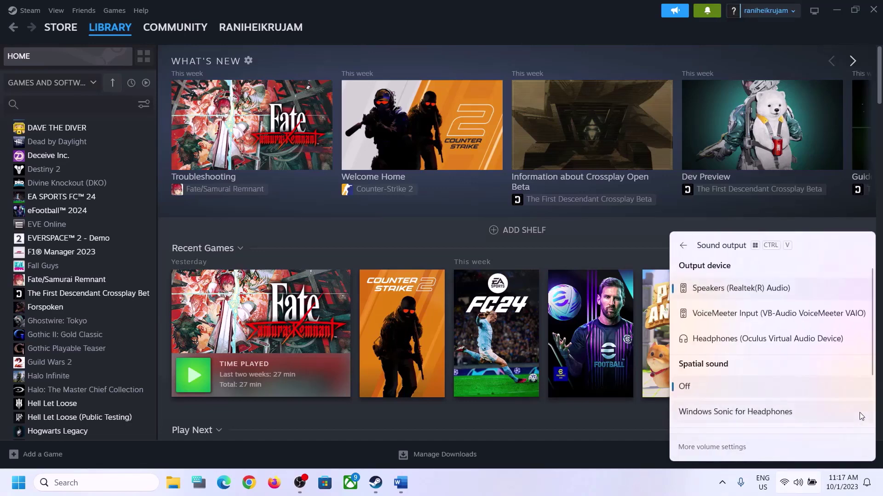
{"action": "left_click", "coordinate": [766, 289]}
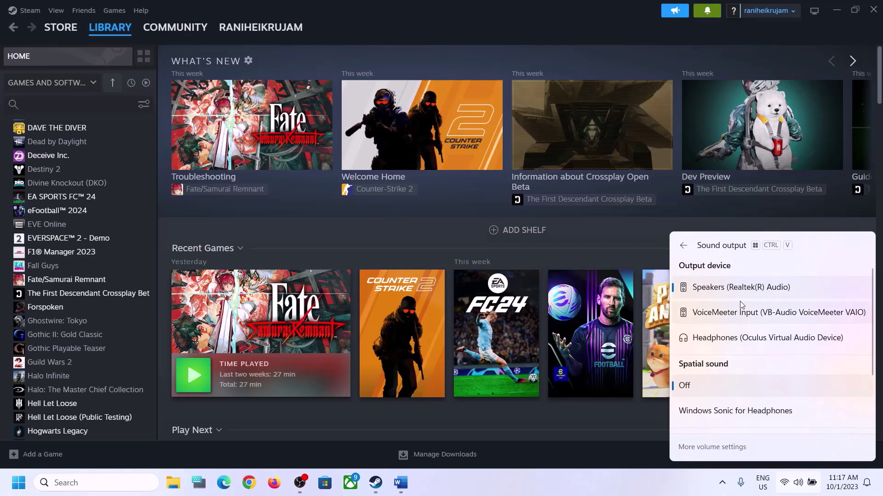
{"action": "scroll", "coordinate": [792, 398], "scroll_direction": "down", "scroll_amount": 3}
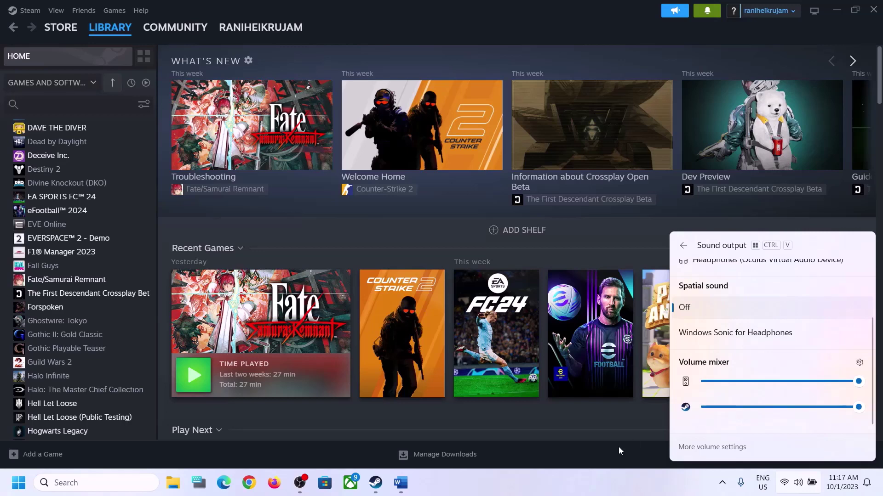
{"action": "left_click", "coordinate": [705, 481]}
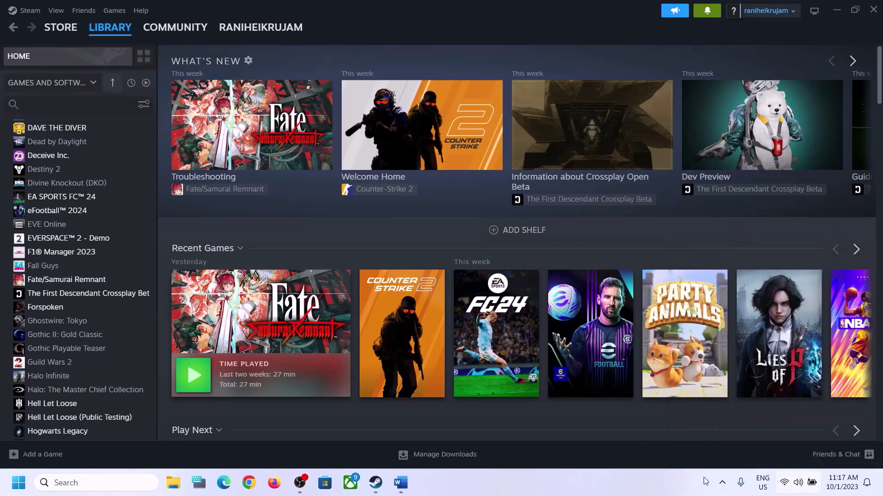
{"action": "right_click", "coordinate": [799, 488]}
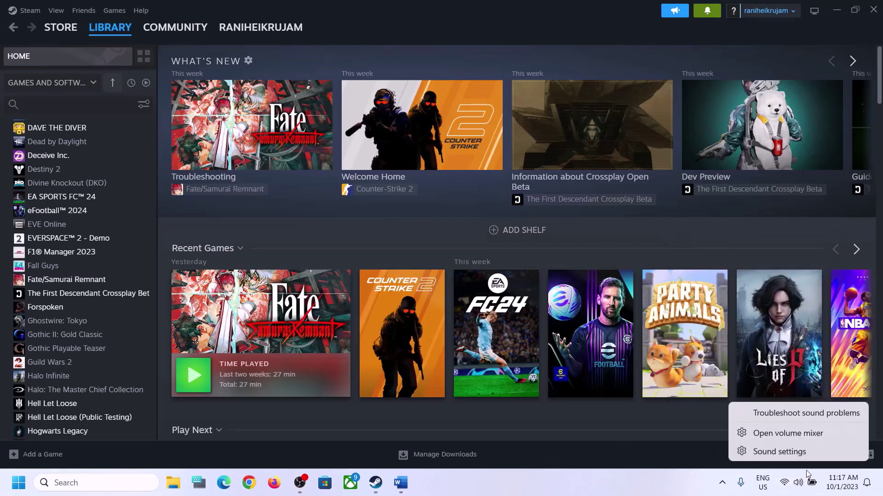
{"action": "left_click", "coordinate": [786, 451]}
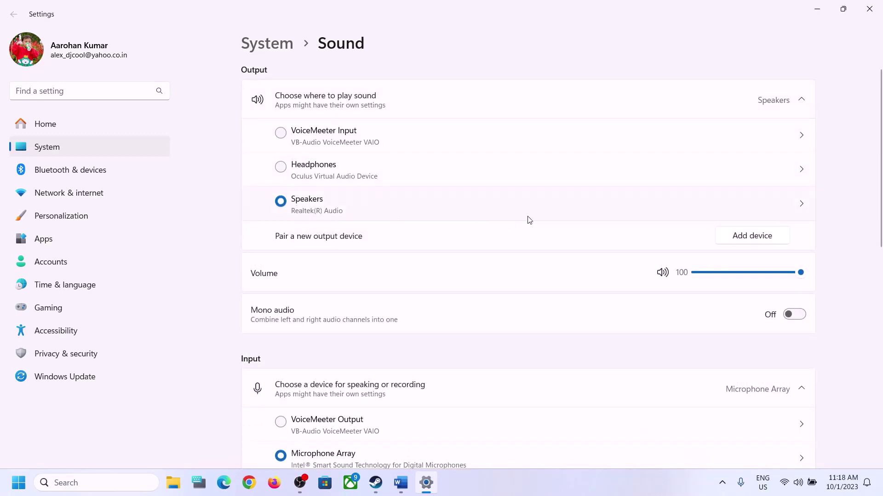
Step: Review the Volume mixer's output and input devices and app volumes, then close Settings
{"action": "scroll", "coordinate": [657, 349], "scroll_direction": "down", "scroll_amount": 8}
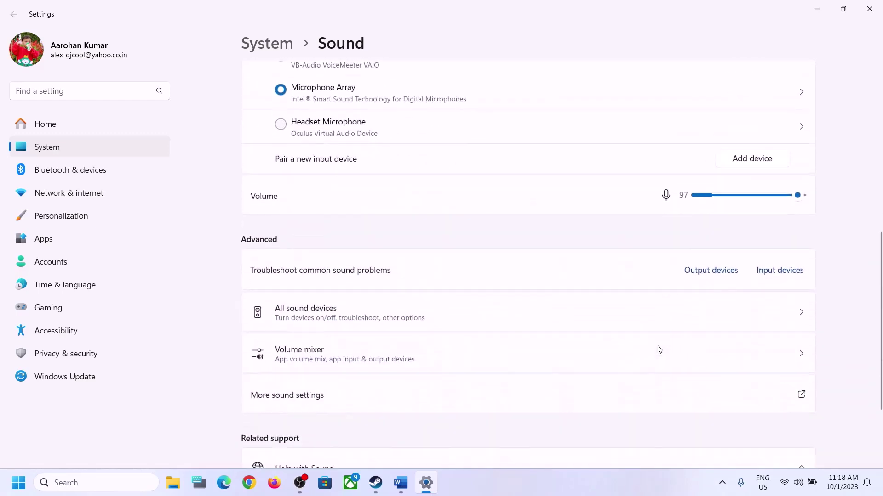
{"action": "scroll", "coordinate": [658, 348], "scroll_direction": "up", "scroll_amount": 3}
{"action": "scroll", "coordinate": [658, 349], "scroll_direction": "down", "scroll_amount": 3}
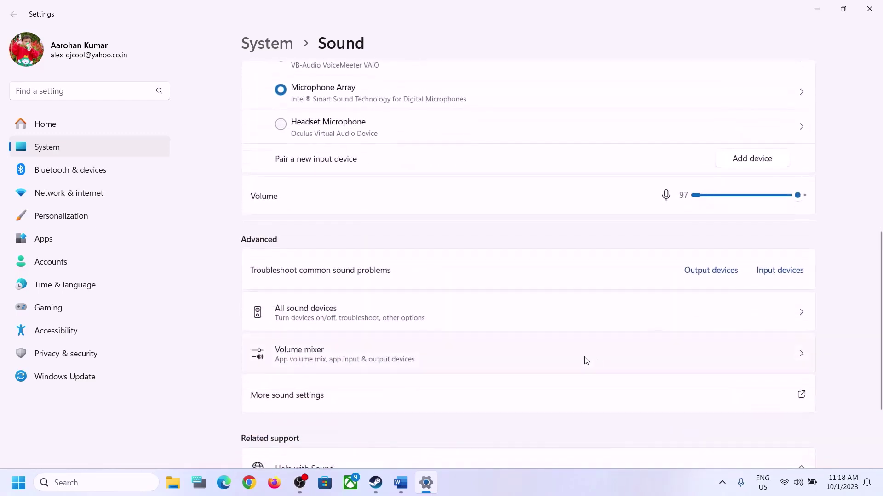
{"action": "left_click", "coordinate": [294, 359]}
{"action": "scroll", "coordinate": [598, 331], "scroll_direction": "down", "scroll_amount": 2}
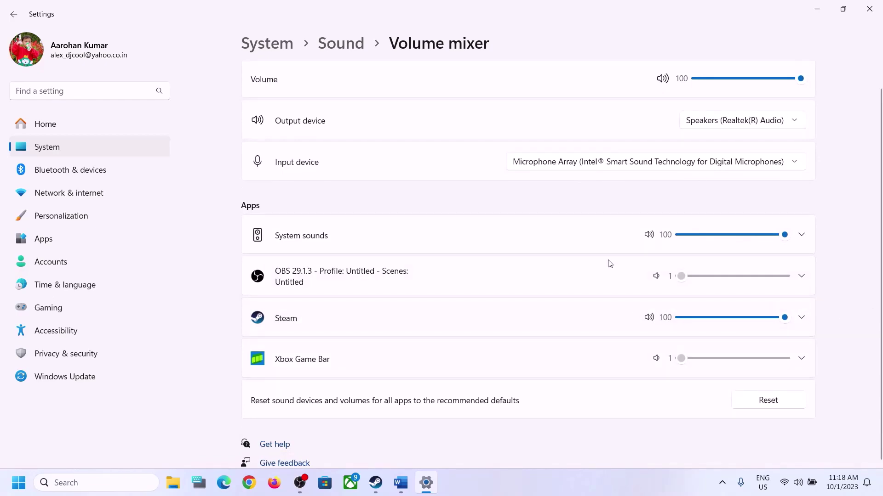
{"action": "left_click", "coordinate": [869, 8]}
Step: In the notes, highlight Step 3's 'Restart the game' and 'Restart PC'
{"action": "left_click", "coordinate": [398, 484]}
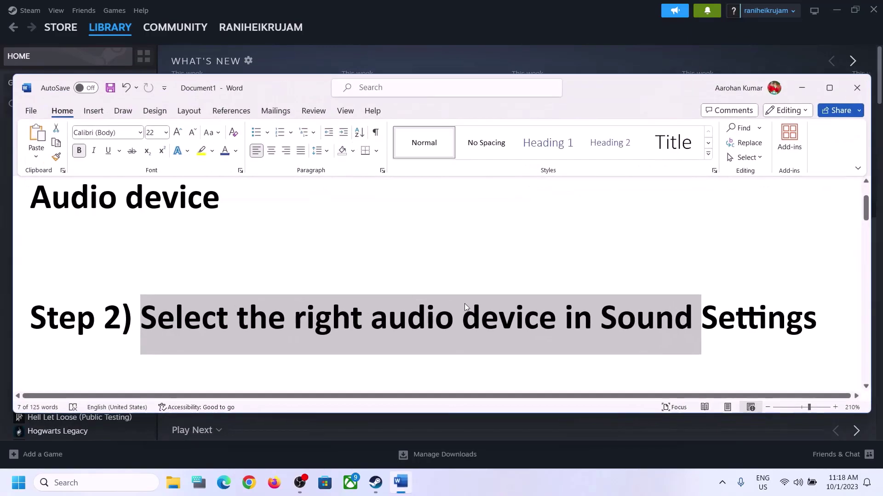
{"action": "scroll", "coordinate": [380, 354], "scroll_direction": "down", "scroll_amount": 1}
{"action": "scroll", "coordinate": [382, 352], "scroll_direction": "down", "scroll_amount": 1}
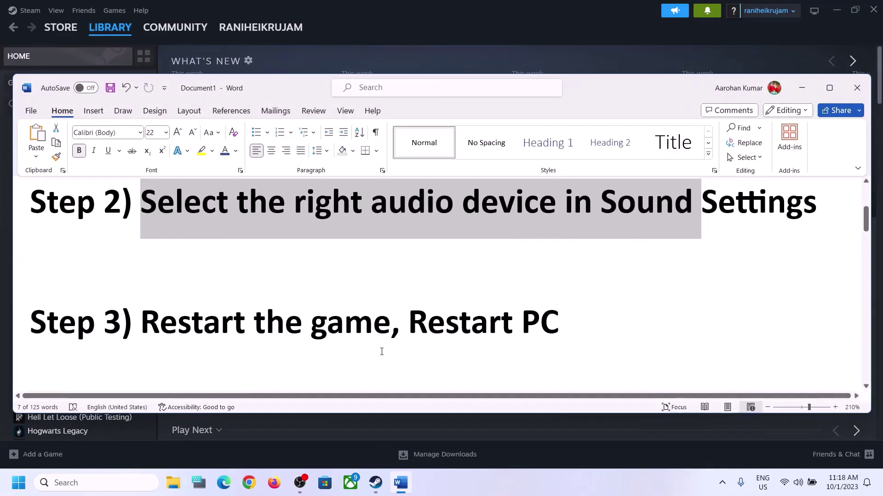
{"action": "left_click_drag", "start_coordinate": [161, 331], "coordinate": [358, 335]}
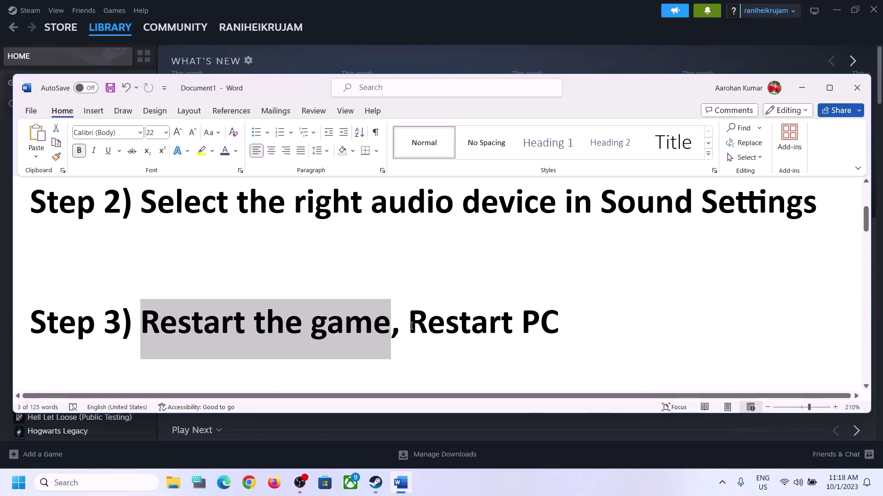
{"action": "left_click_drag", "start_coordinate": [410, 324], "coordinate": [560, 328]}
Step: Show the Restart option under Start > Power, then dismiss the Start menu
{"action": "key", "text": "super"}
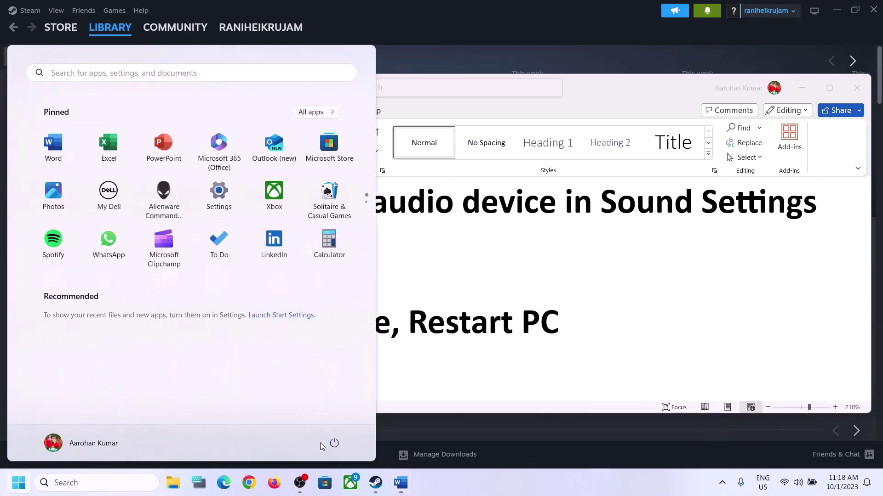
{"action": "left_click", "coordinate": [333, 443]}
{"action": "key", "text": "Escape"}
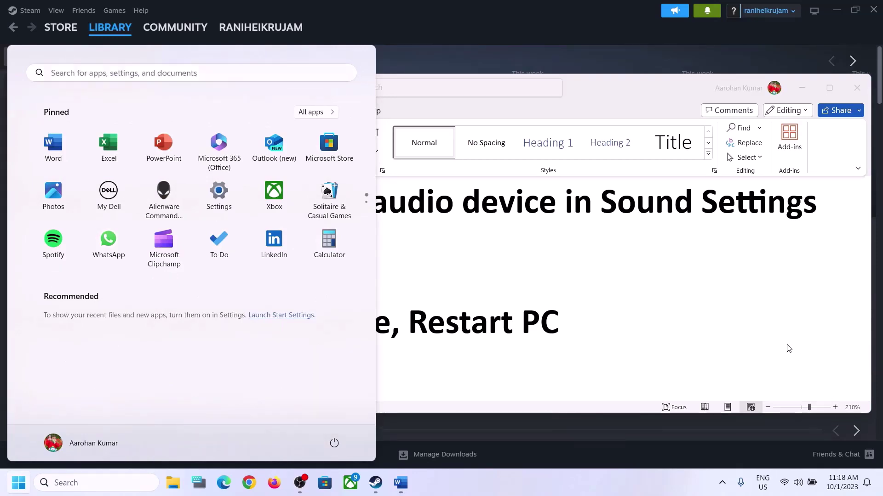
{"action": "key", "text": "Escape"}
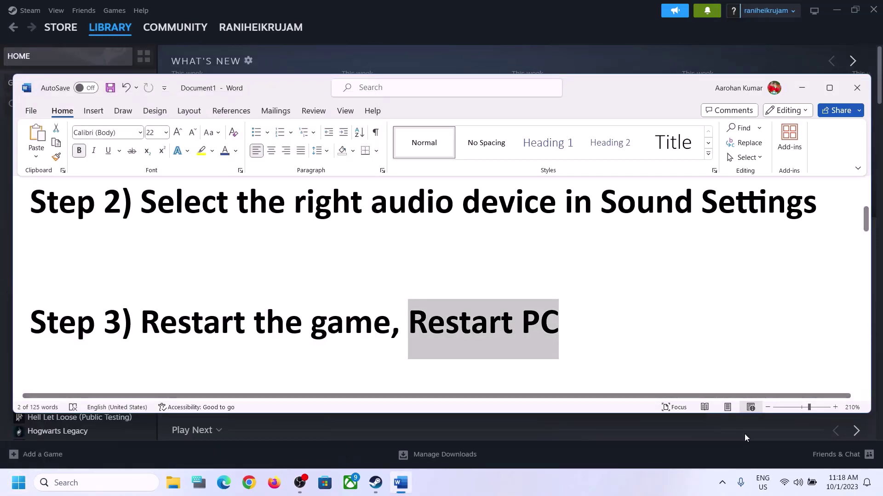
Step: Glance at the sound output list, then highlight the Step 4 heading about the 48/44k Hz sample rate
{"action": "left_click", "coordinate": [800, 483]}
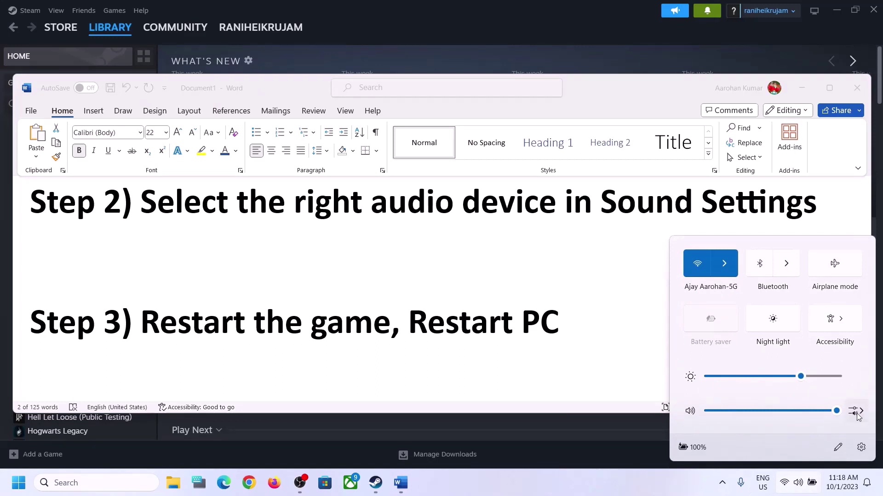
{"action": "left_click", "coordinate": [857, 414]}
{"action": "left_click", "coordinate": [432, 357]}
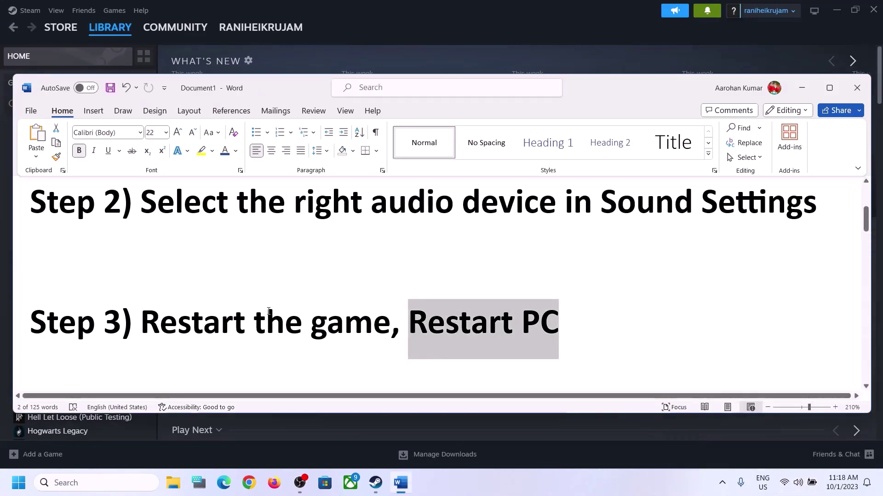
{"action": "left_click", "coordinate": [303, 317]}
{"action": "scroll", "coordinate": [303, 313], "scroll_direction": "down", "scroll_amount": 5}
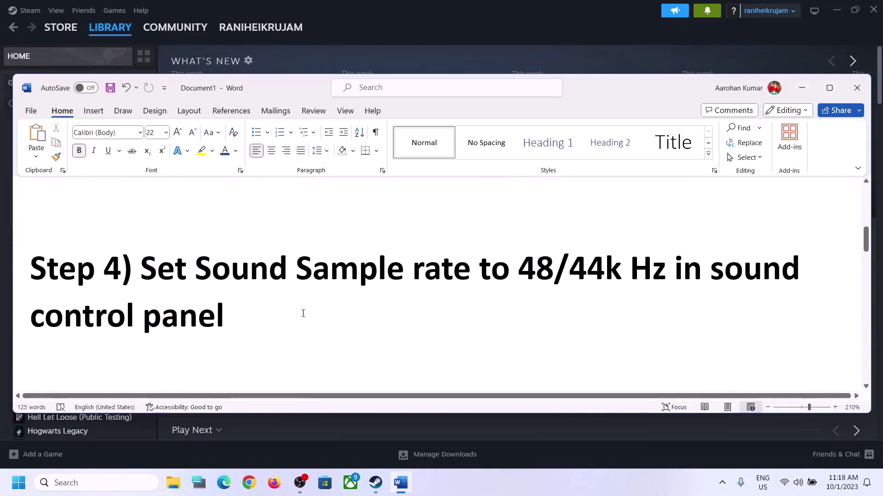
{"action": "left_click_drag", "start_coordinate": [147, 275], "coordinate": [303, 333]}
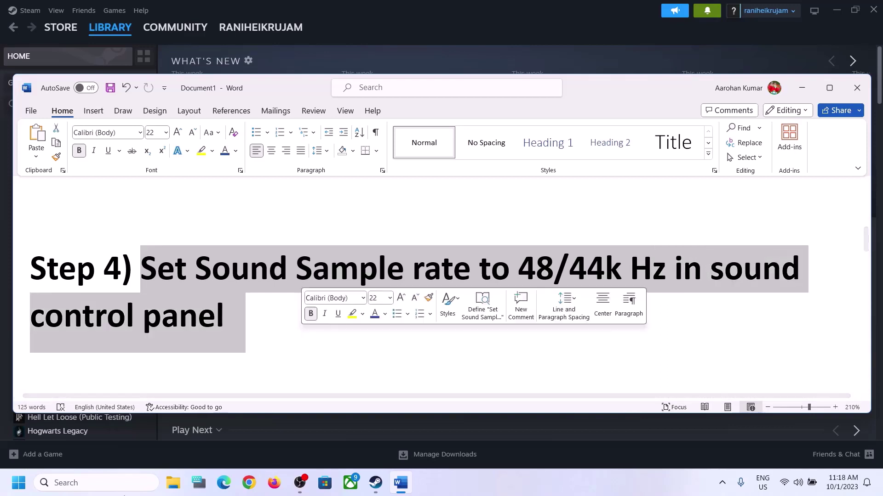
Step: Search 'contro' and open Control Panel > Hardware and Sound > Sound
{"action": "left_click", "coordinate": [101, 490]}
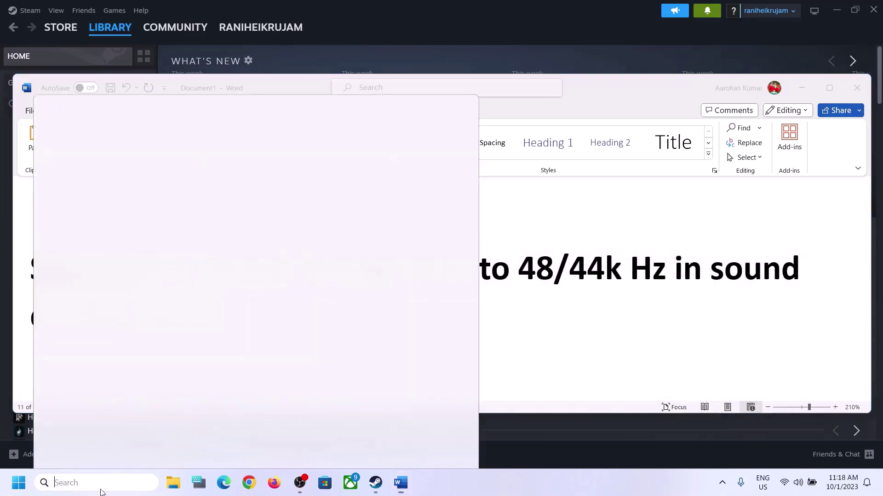
{"action": "type", "text": "control"}
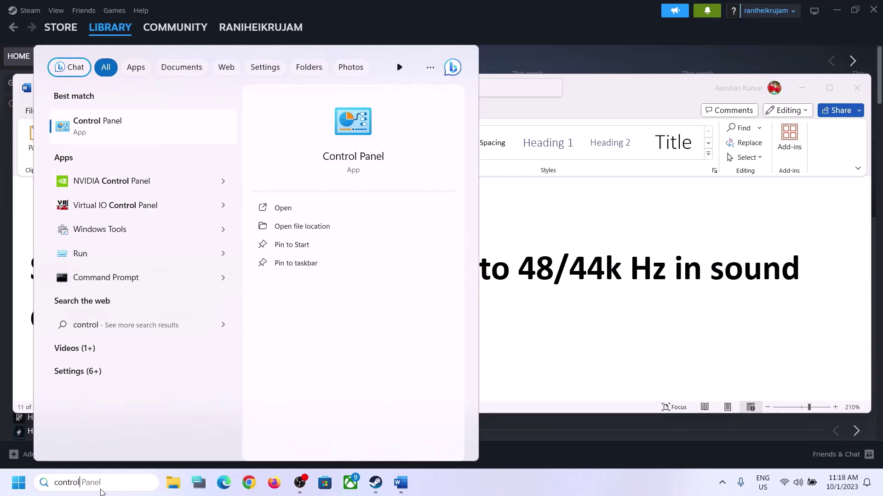
{"action": "left_click", "coordinate": [122, 128]}
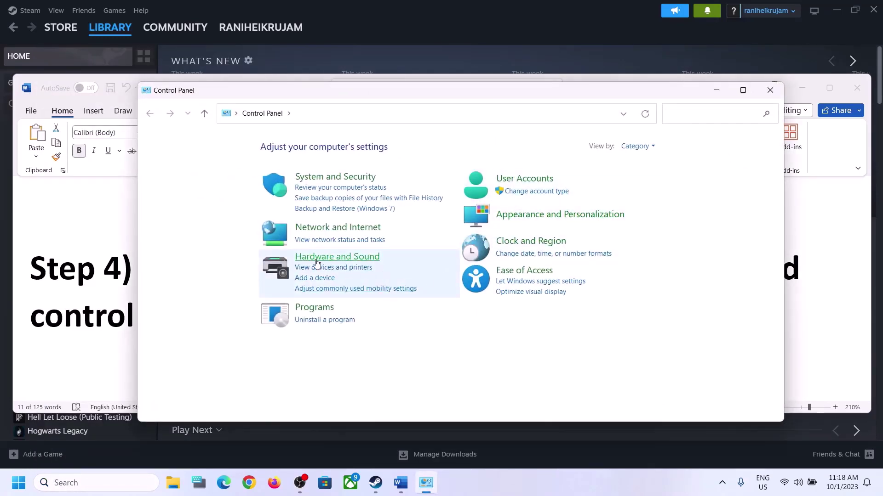
{"action": "left_click", "coordinate": [334, 257]}
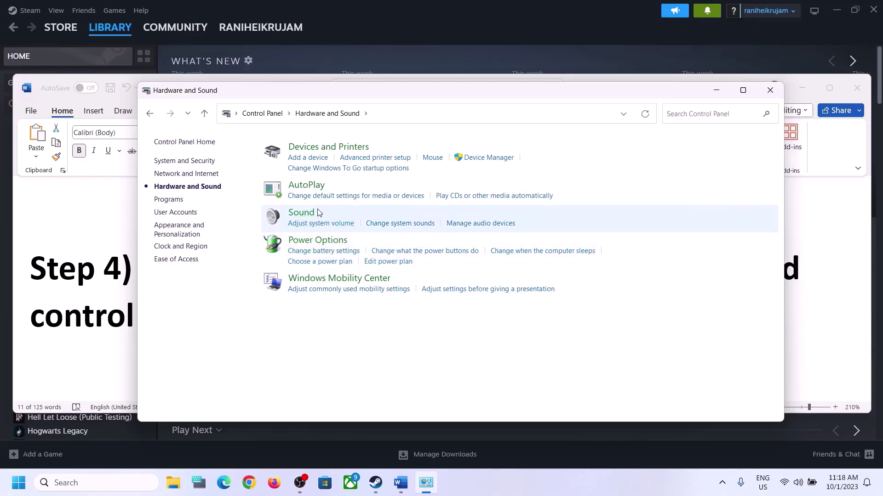
{"action": "left_click", "coordinate": [306, 217]}
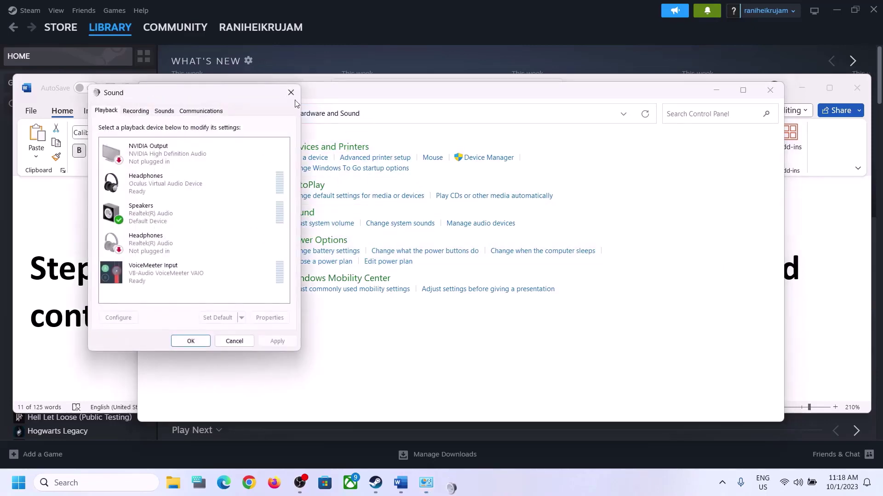
Step: Select the Realtek Speakers on the Playback list and open their Properties
{"action": "left_click_drag", "start_coordinate": [385, 90], "coordinate": [419, 80]}
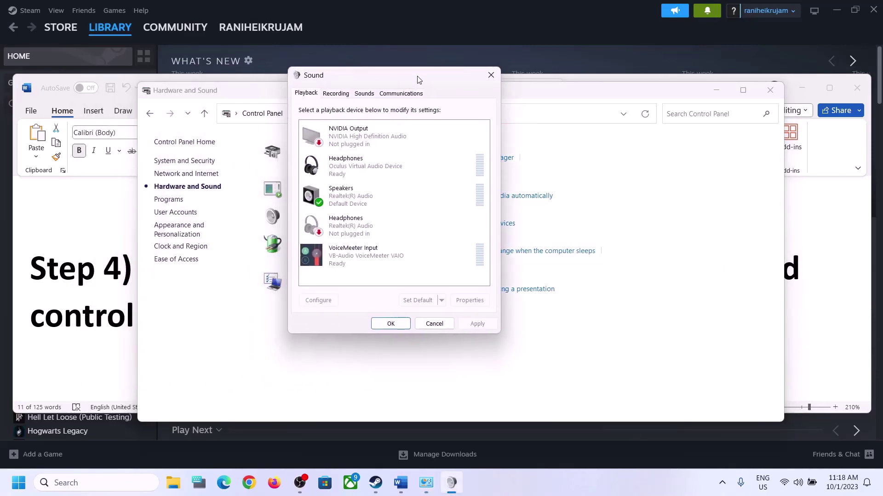
{"action": "left_click", "coordinate": [359, 204]}
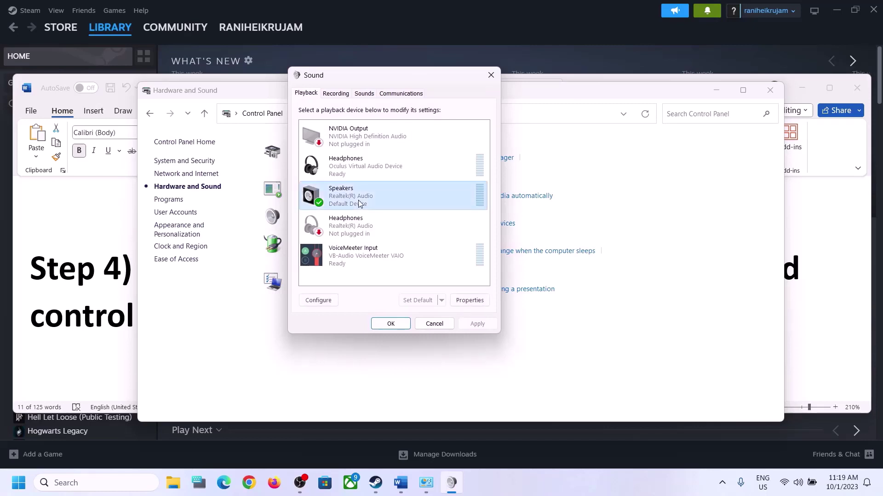
{"action": "left_click", "coordinate": [356, 169]}
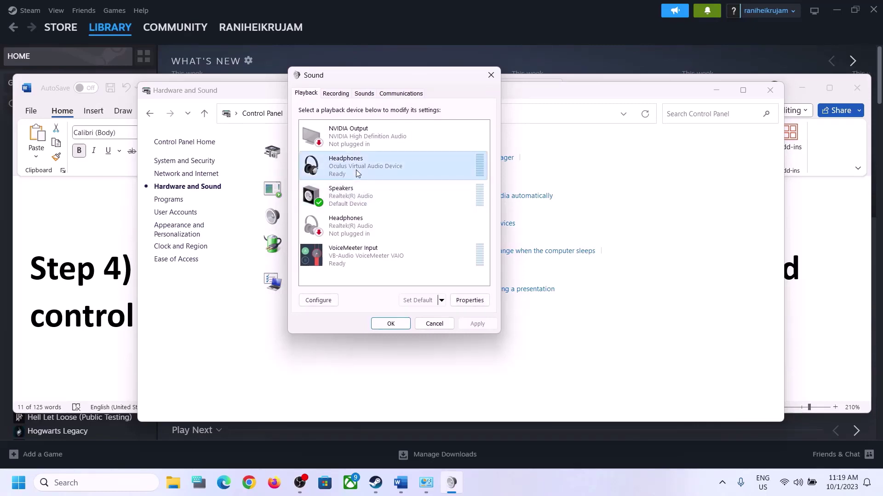
{"action": "left_click", "coordinate": [353, 192]}
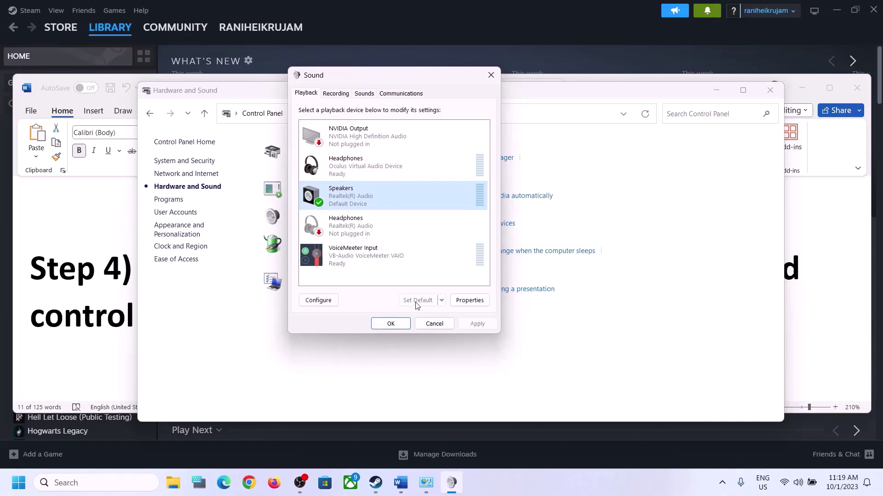
{"action": "right_click", "coordinate": [361, 201]}
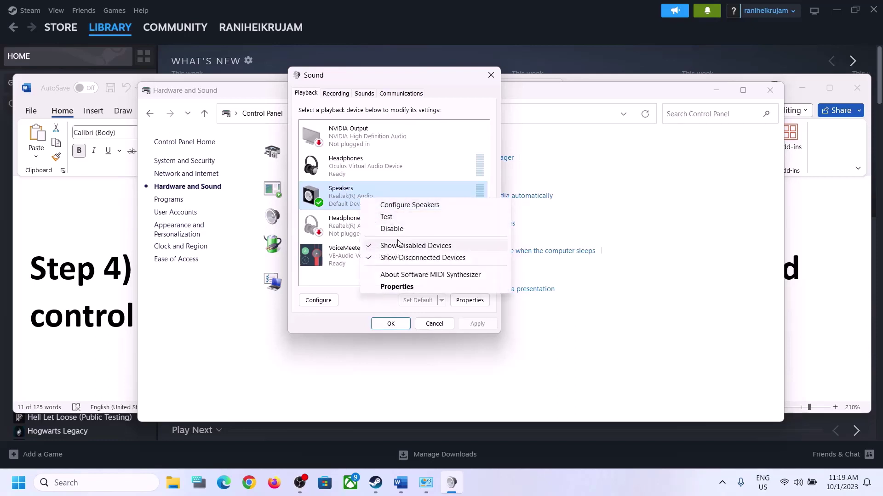
{"action": "left_click", "coordinate": [397, 287]}
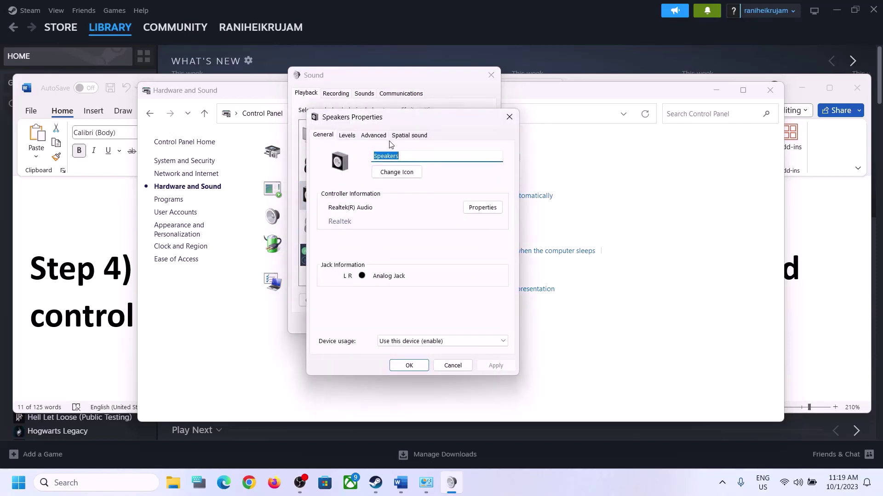
Step: Apply a 16 bit, 48000 Hz default format on the Speakers Advanced tab
{"action": "left_click", "coordinate": [373, 135]}
{"action": "left_click", "coordinate": [455, 191]}
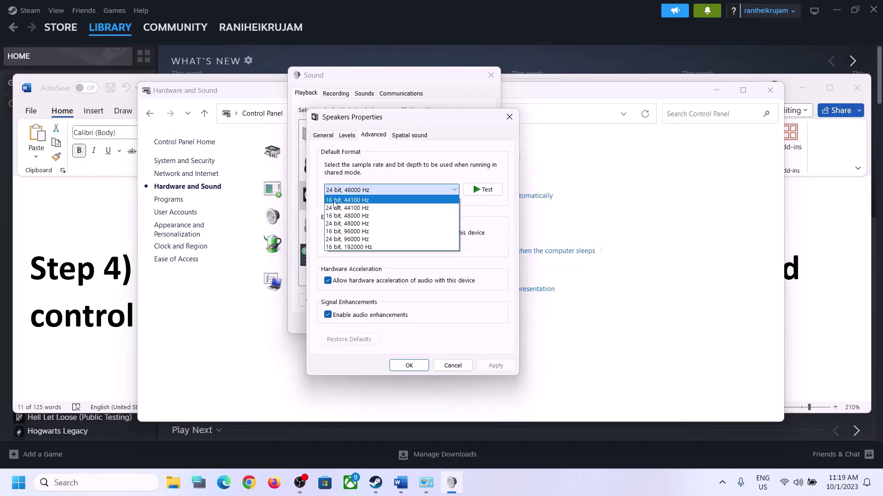
{"action": "left_click", "coordinate": [357, 217]}
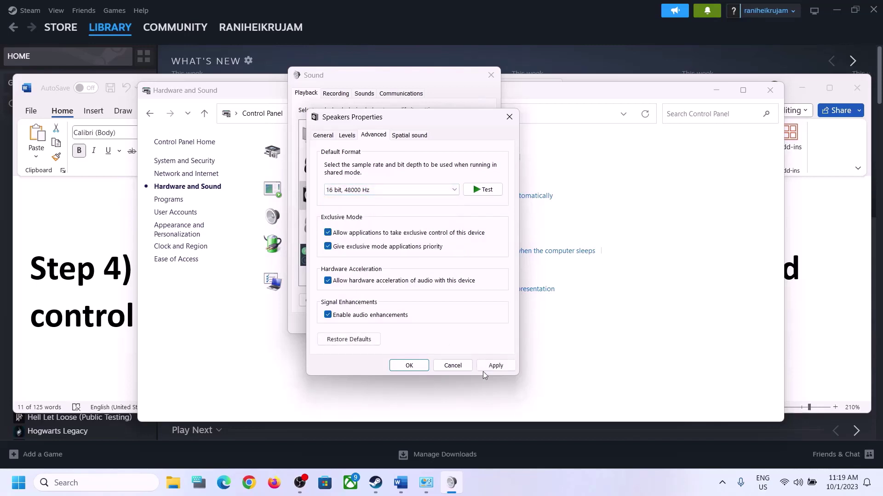
{"action": "left_click", "coordinate": [493, 366]}
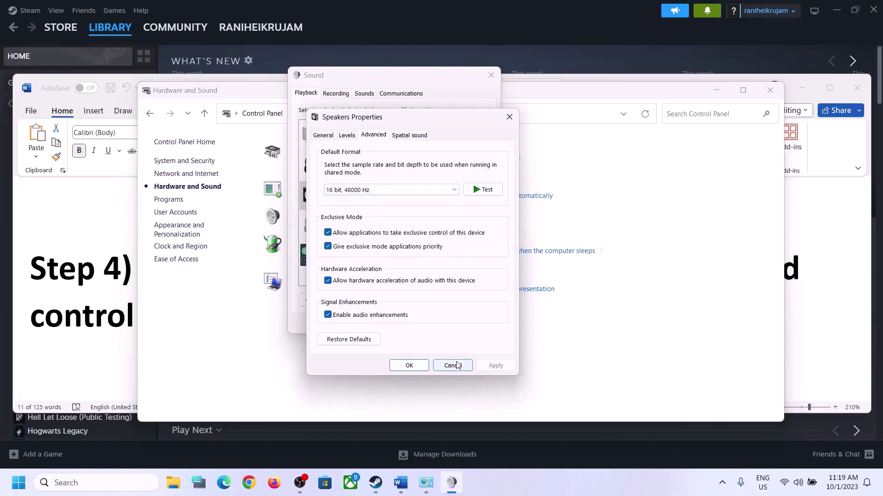
Step: Switch the format to 24 bit, 48000 Hz and confirm both sound dialogs with OK
{"action": "left_click", "coordinate": [378, 192]}
{"action": "left_click", "coordinate": [351, 224]}
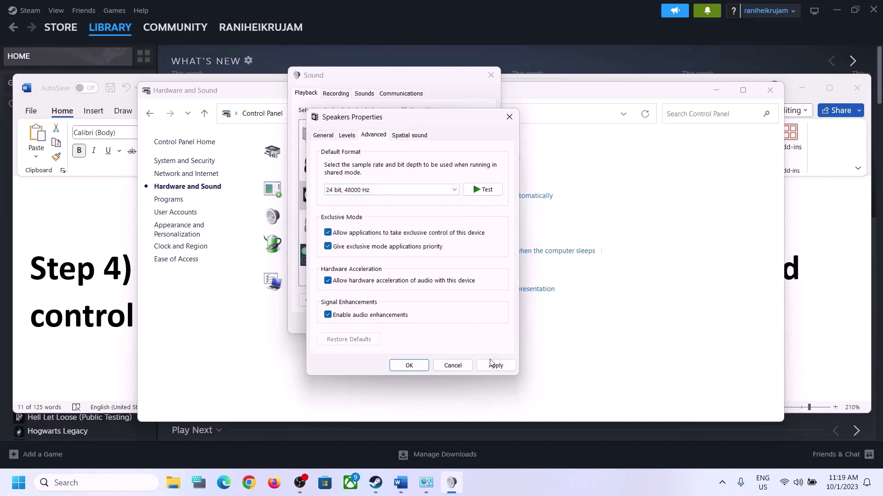
{"action": "left_click", "coordinate": [495, 365]}
{"action": "left_click", "coordinate": [409, 365]}
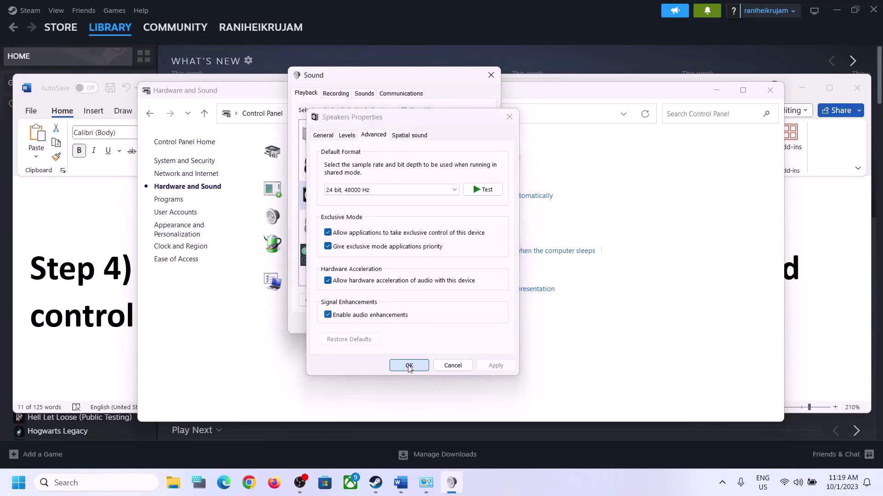
{"action": "left_click", "coordinate": [404, 324]}
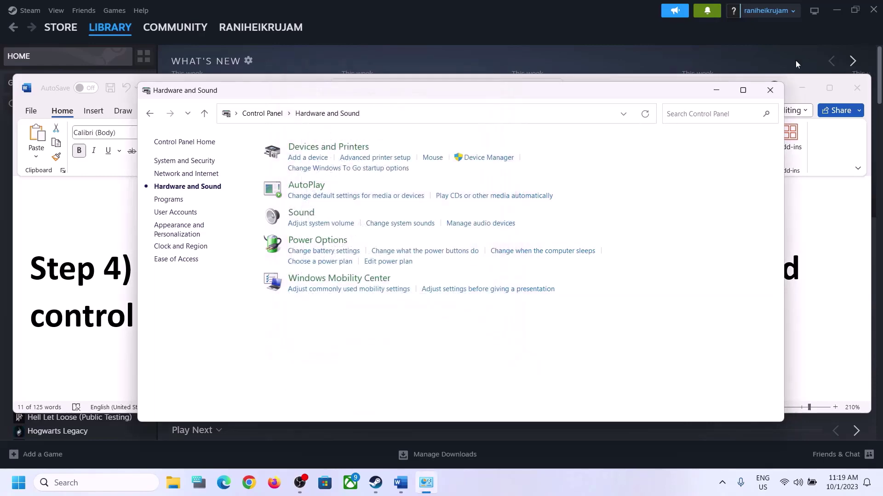
Step: Close the Hardware and Sound window and highlight the sample rate in the Step 4 heading
{"action": "left_click", "coordinate": [770, 90]}
{"action": "left_click_drag", "start_coordinate": [480, 269], "coordinate": [653, 264]}
{"action": "left_click", "coordinate": [275, 300]}
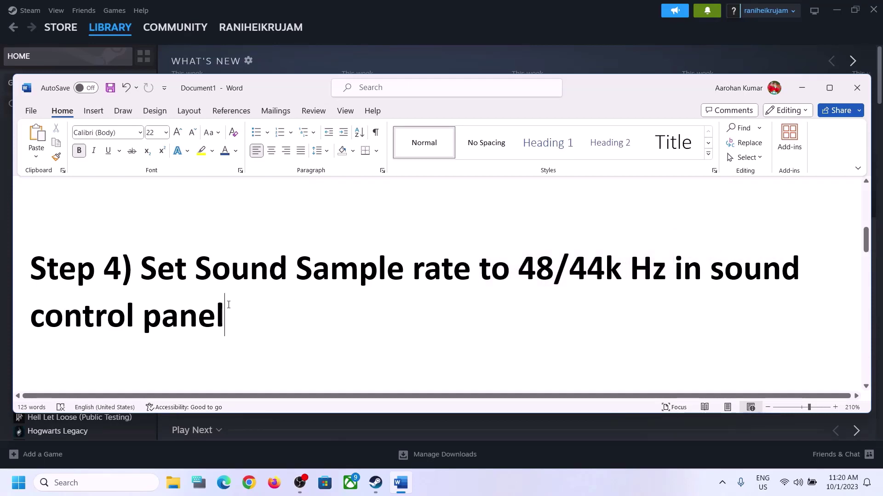
{"action": "scroll", "coordinate": [278, 301], "scroll_direction": "down", "scroll_amount": 5}
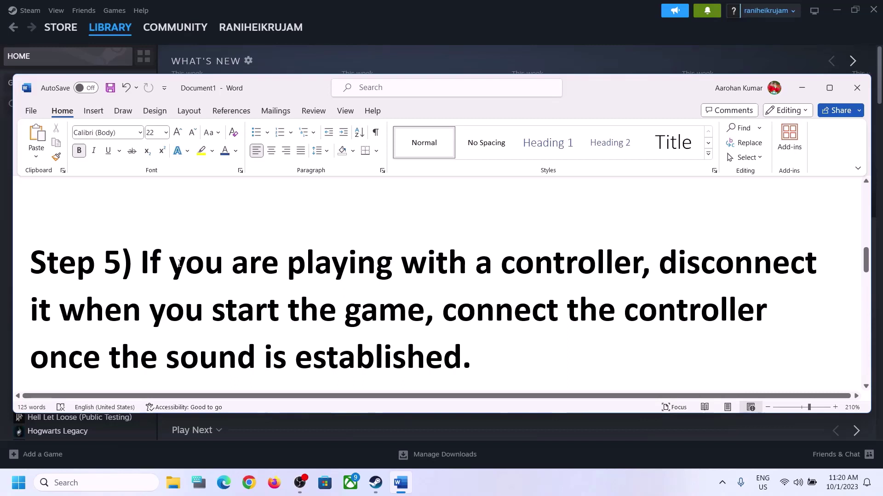
Step: Review Step 5's advice: disconnect the controller until the sound is established, then reach Step 6
{"action": "left_click_drag", "start_coordinate": [153, 256], "coordinate": [600, 257]}
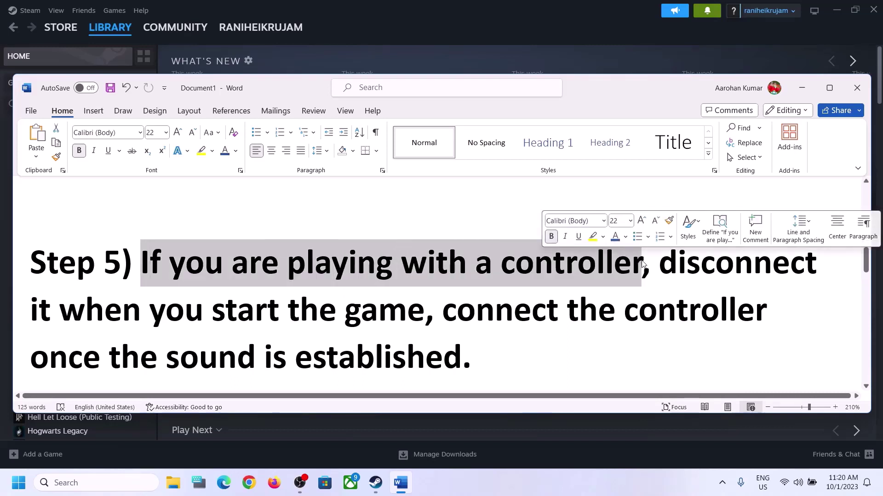
{"action": "left_click_drag", "start_coordinate": [659, 262], "coordinate": [405, 320]}
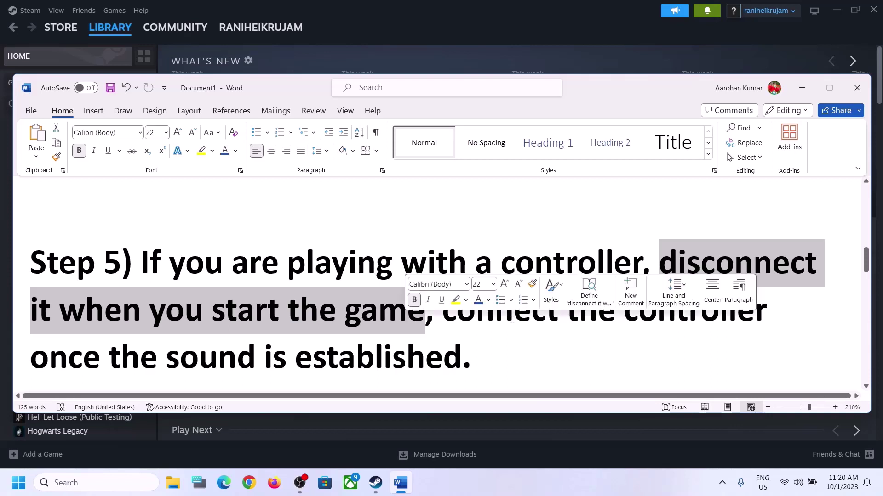
{"action": "left_click", "coordinate": [697, 259]}
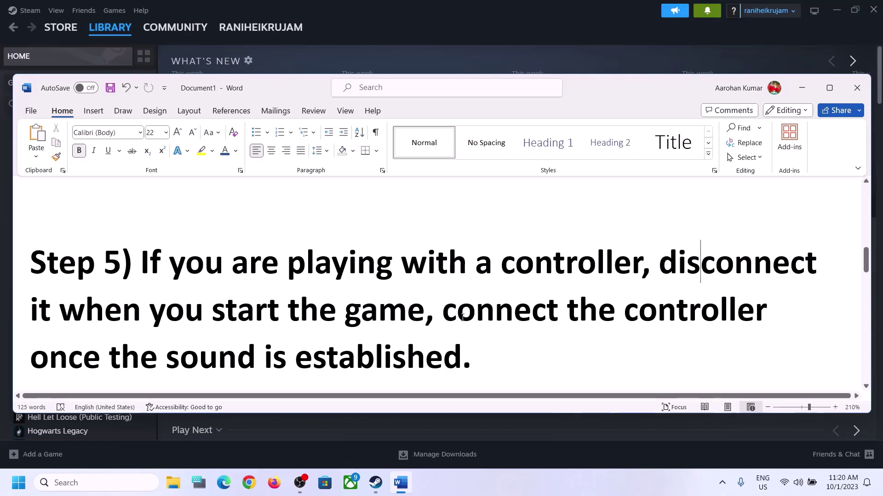
{"action": "left_click_drag", "start_coordinate": [462, 317], "coordinate": [772, 317]}
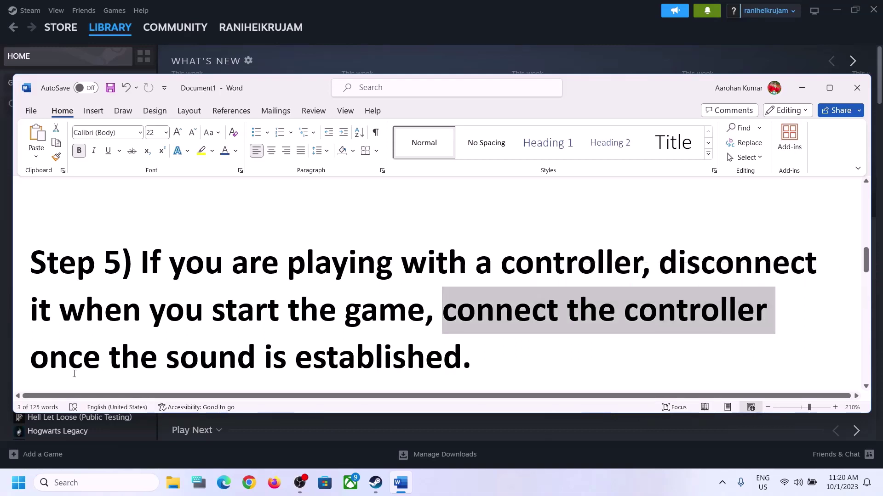
{"action": "left_click_drag", "start_coordinate": [73, 374], "coordinate": [462, 368]}
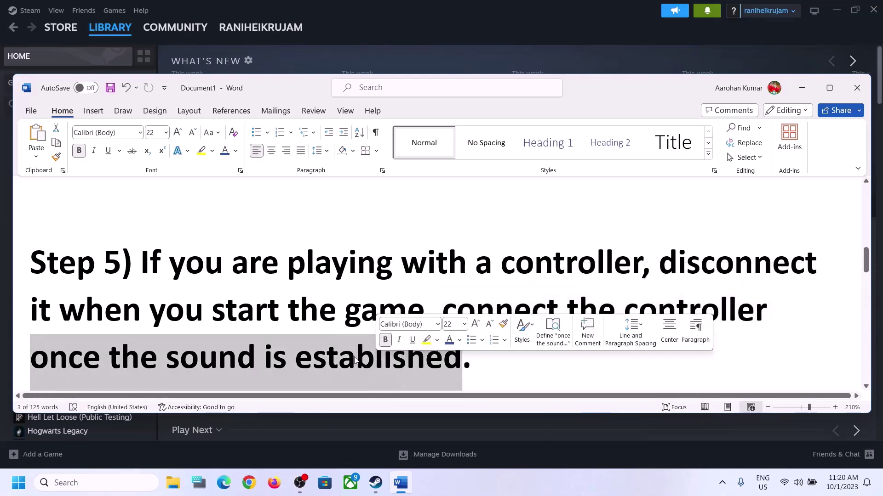
{"action": "left_click", "coordinate": [269, 285]}
{"action": "scroll", "coordinate": [285, 285], "scroll_direction": "down", "scroll_amount": 5}
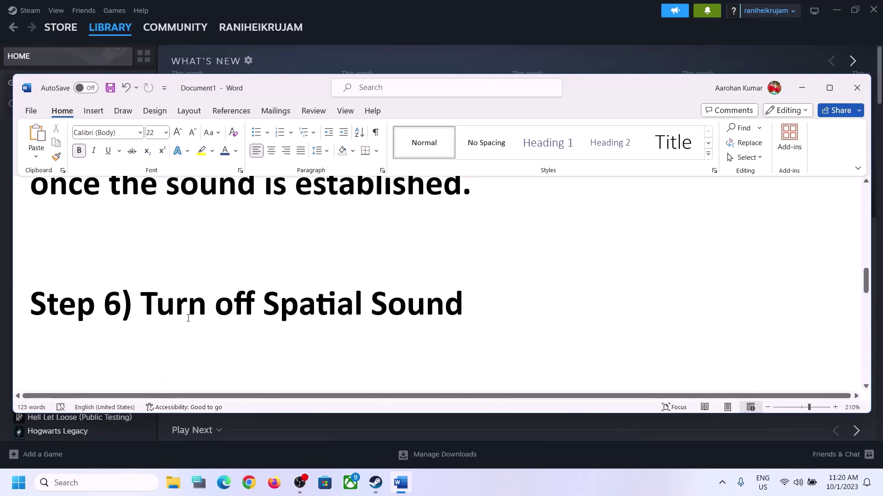
Step: Highlight the Step 6 'Turn off Spatial Sound' heading and briefly check the Windows sound settings
{"action": "left_click_drag", "start_coordinate": [238, 312], "coordinate": [487, 311]}
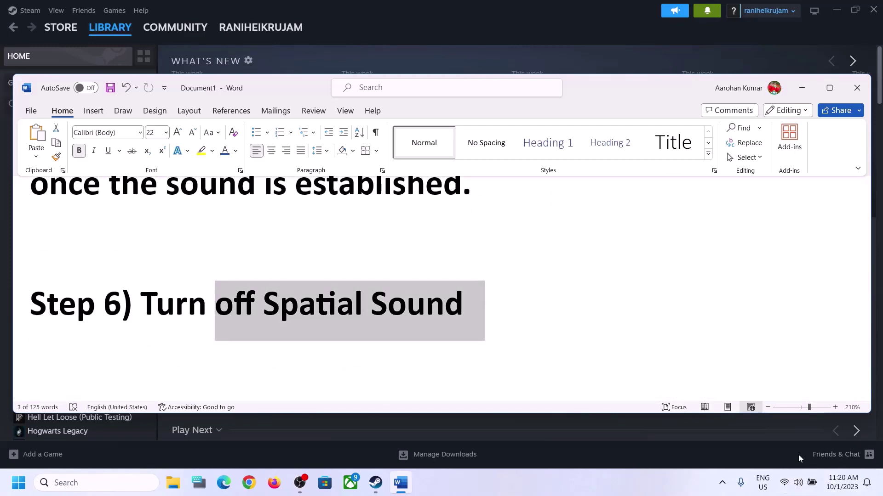
{"action": "right_click", "coordinate": [800, 490]}
{"action": "left_click", "coordinate": [795, 450]}
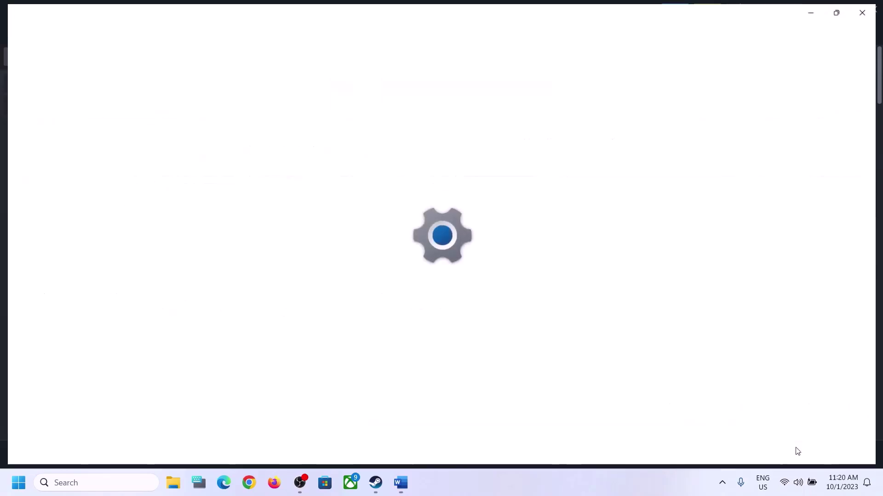
{"action": "left_click", "coordinate": [868, 8]}
Step: Launch Control Panel via search 'control' and open the Sound dialog from Hardware and Sound
{"action": "left_click", "coordinate": [92, 483]}
{"action": "type", "text": "c"}
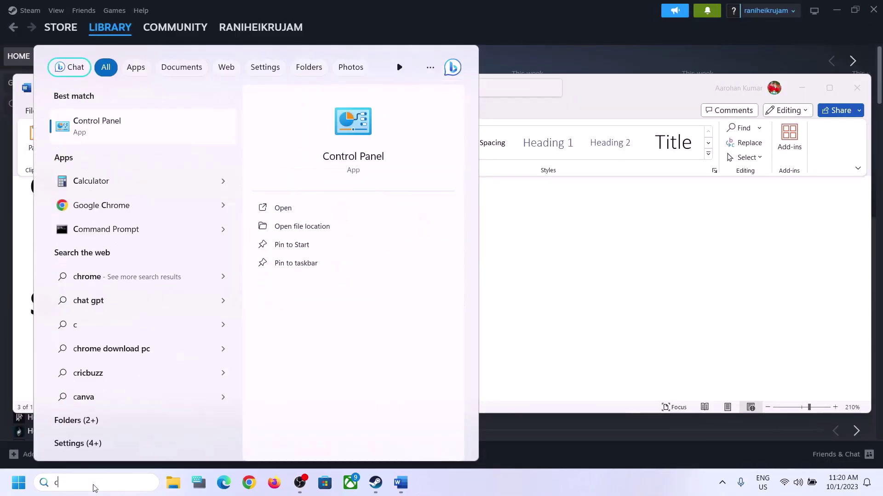
{"action": "type", "text": "ontrol"}
{"action": "key", "text": "Return"}
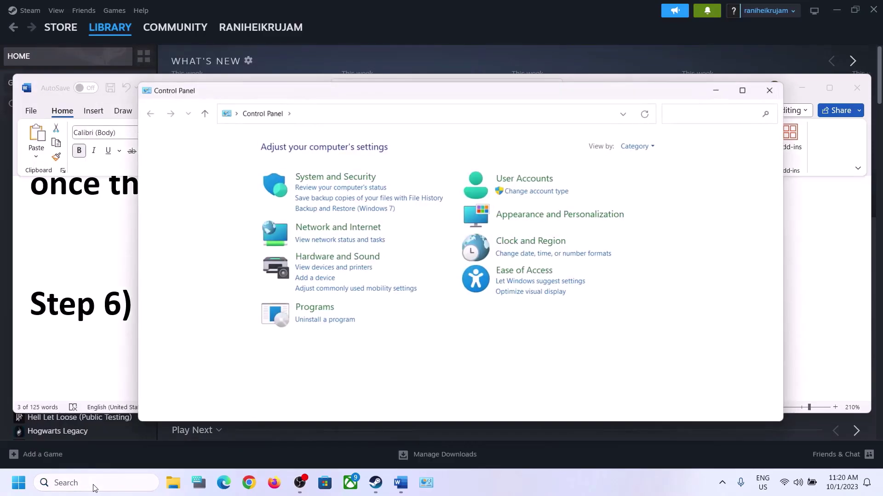
{"action": "left_click", "coordinate": [342, 262]}
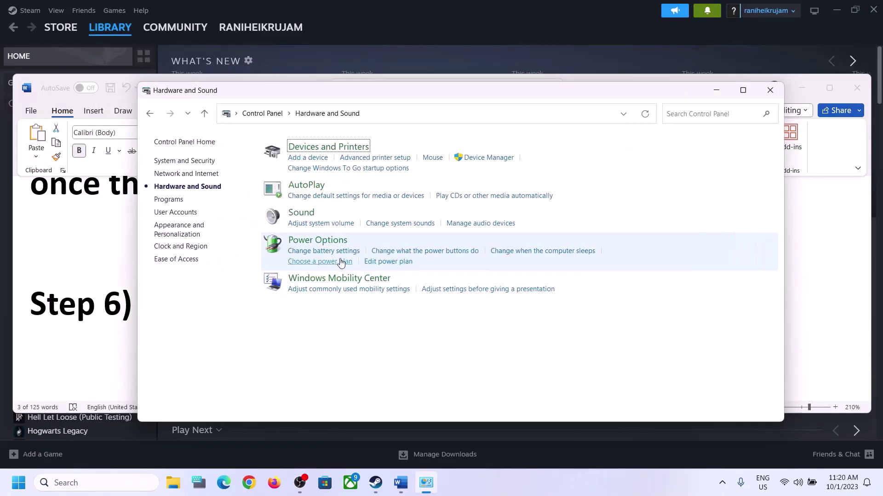
{"action": "left_click", "coordinate": [314, 223]}
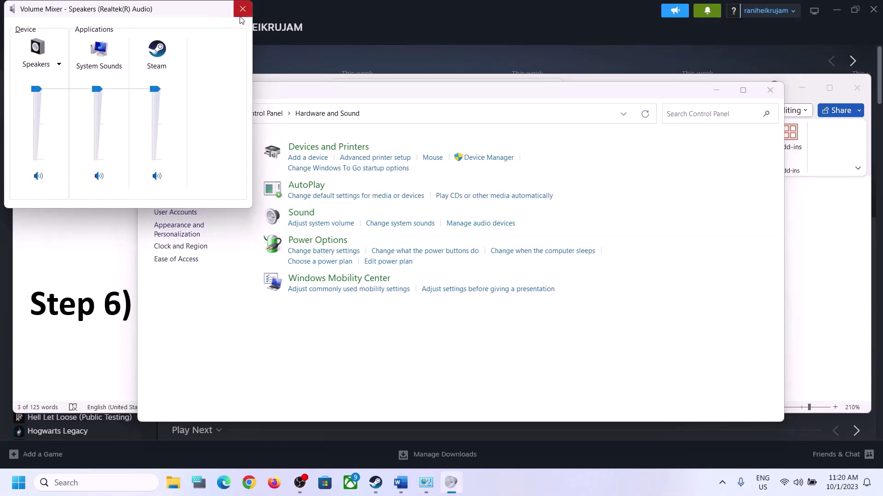
{"action": "left_click", "coordinate": [243, 9]}
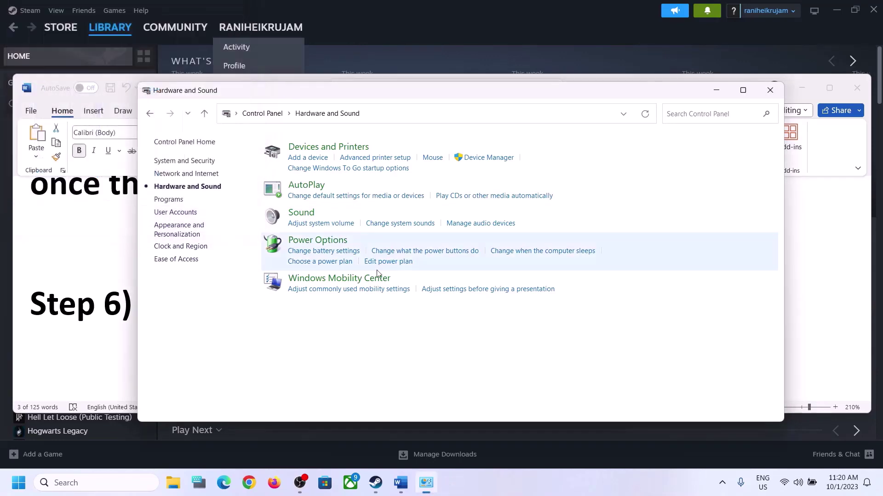
{"action": "left_click", "coordinate": [306, 214]}
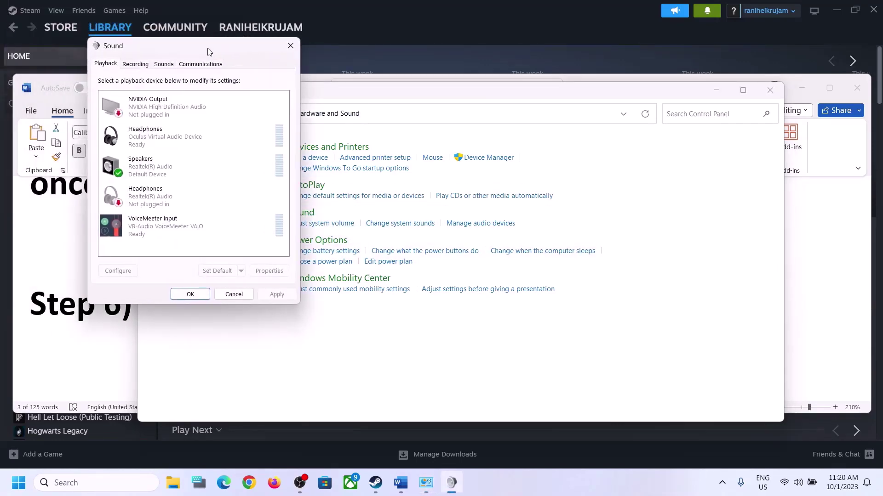
Step: Keep the Speakers spatial sound format Off in Speakers Properties and apply it
{"action": "left_click_drag", "start_coordinate": [151, 31], "coordinate": [437, 68]}
{"action": "left_click", "coordinate": [382, 194]}
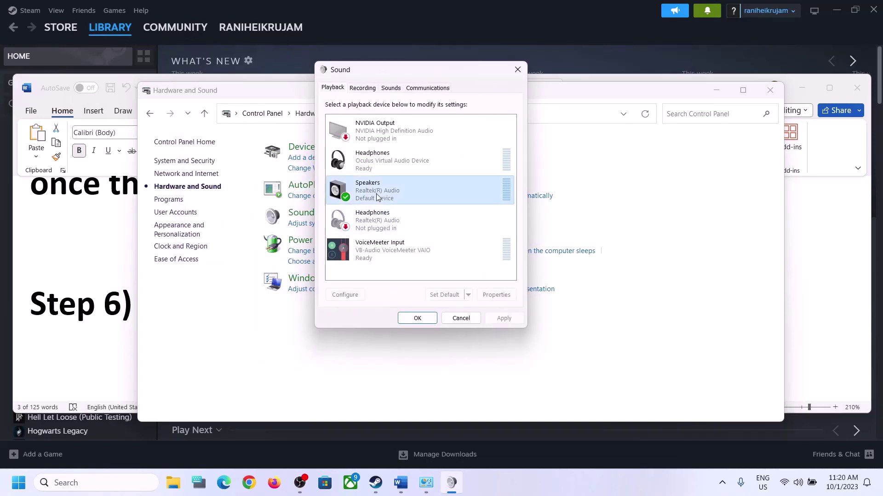
{"action": "right_click", "coordinate": [382, 194]}
{"action": "left_click", "coordinate": [420, 284]}
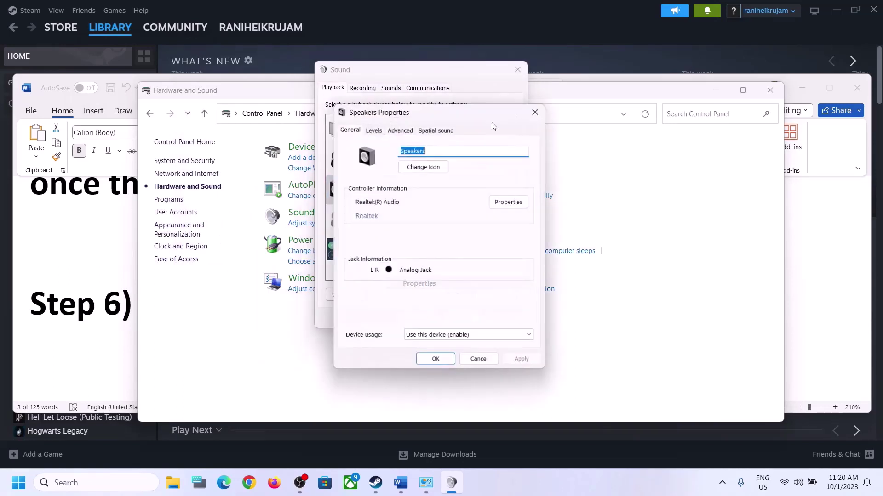
{"action": "left_click", "coordinate": [436, 130]}
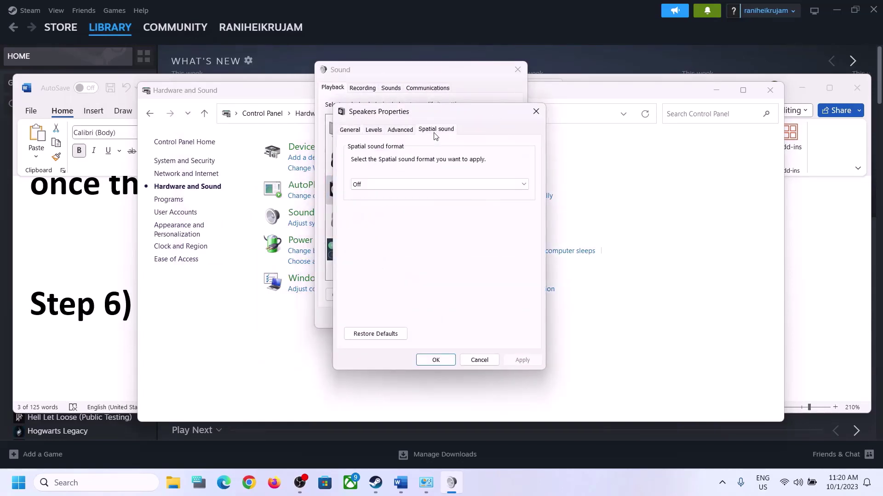
{"action": "left_click", "coordinate": [402, 184]}
{"action": "left_click", "coordinate": [371, 192]}
{"action": "left_click", "coordinate": [521, 361]}
{"action": "left_click", "coordinate": [446, 361]}
Step: Close the Sound dialog and return to the Word guide at Step 7
{"action": "left_click", "coordinate": [518, 71]}
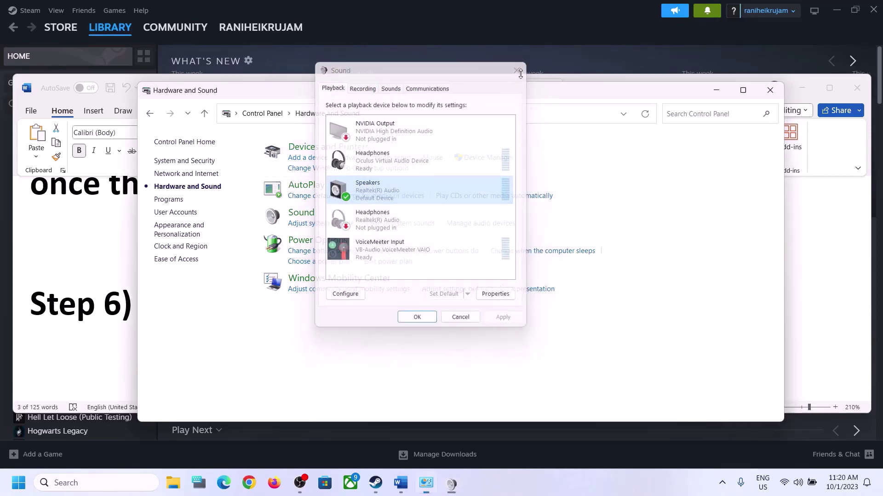
{"action": "left_click", "coordinate": [93, 290]}
{"action": "scroll", "coordinate": [336, 313], "scroll_direction": "down", "scroll_amount": 5}
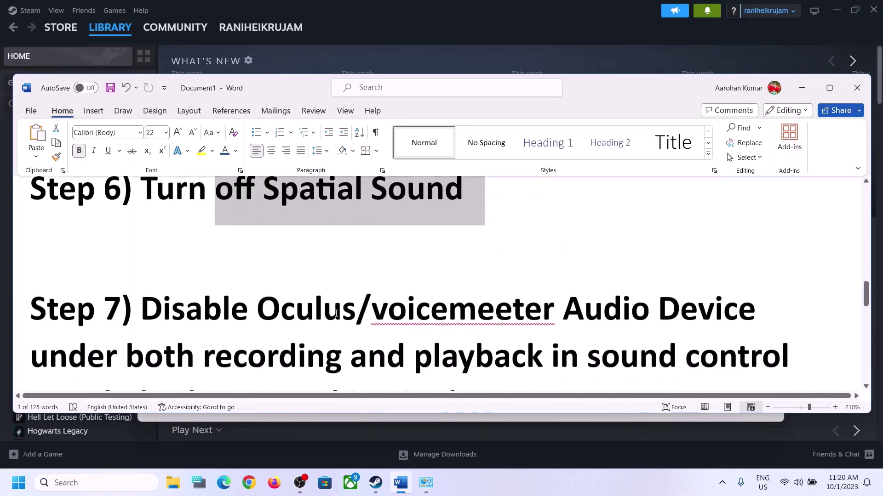
{"action": "scroll", "coordinate": [336, 313], "scroll_direction": "up", "scroll_amount": 1}
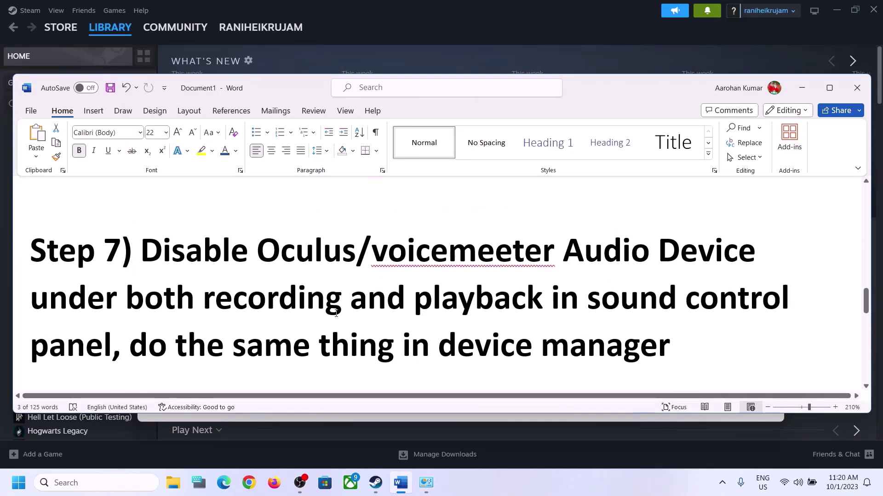